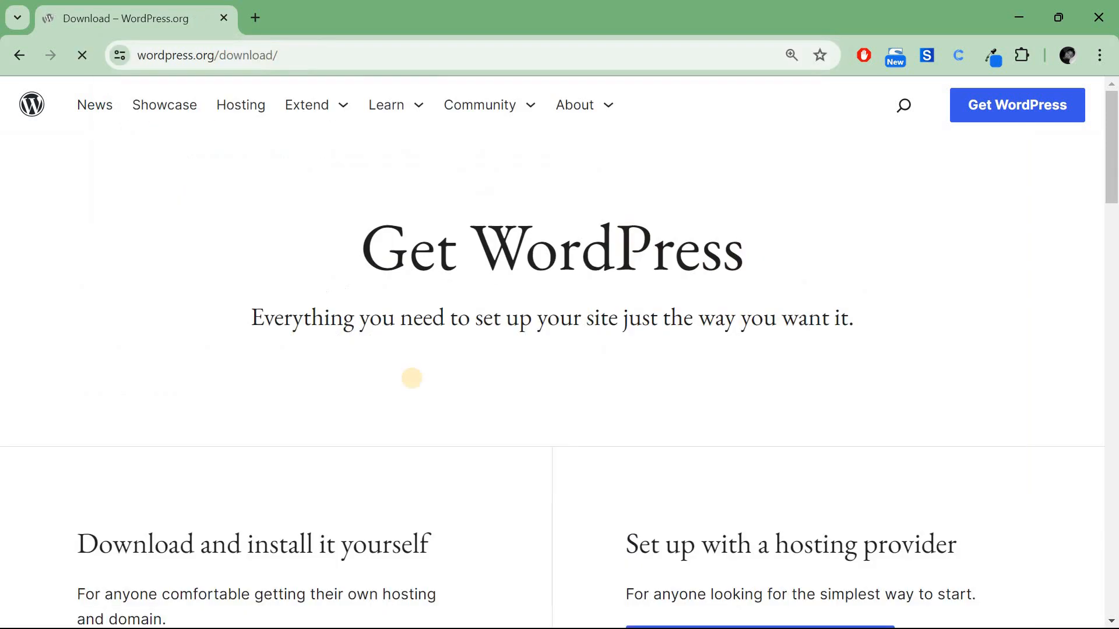
Download WordPress 6.5.5, then start Apache and MySQL in the XAMPP Control Panel.
scroll(413, 379, down, 3)
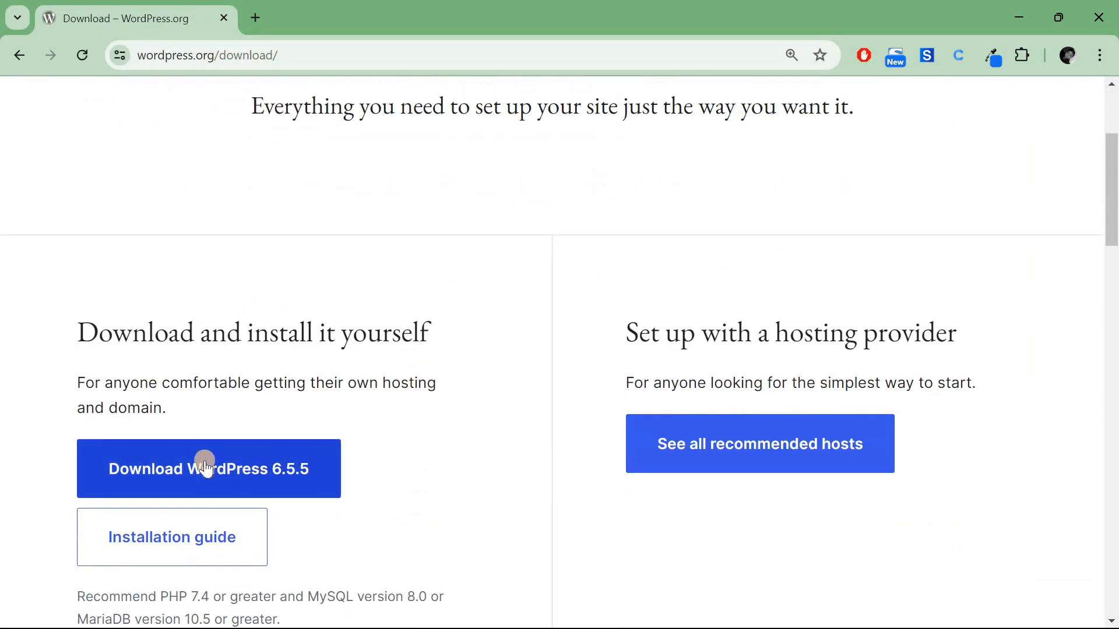
click(243, 477)
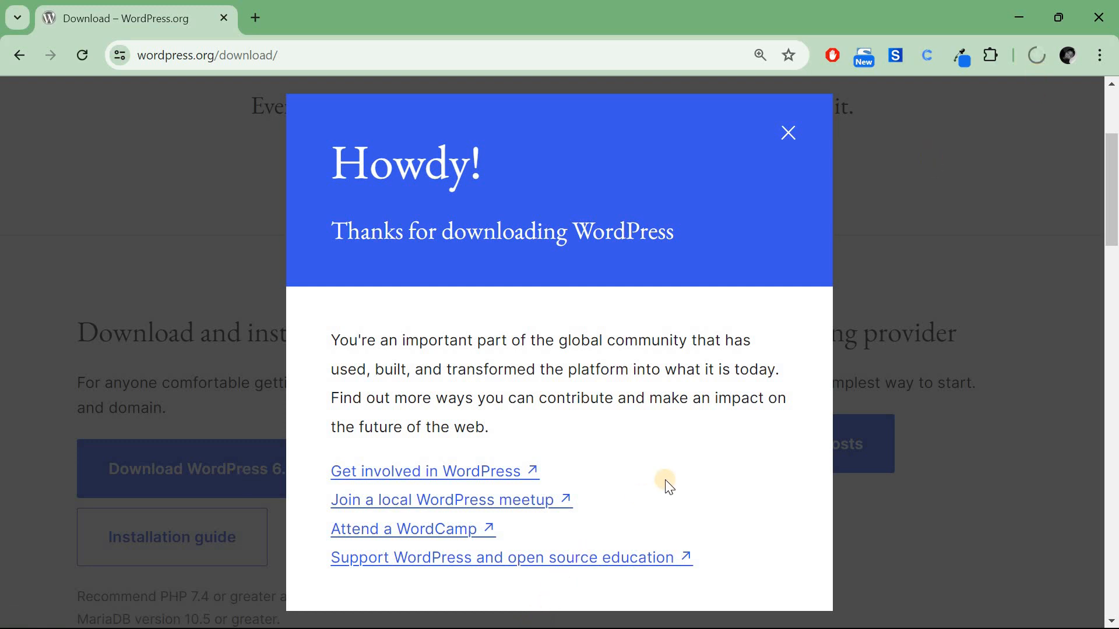
click(1017, 19)
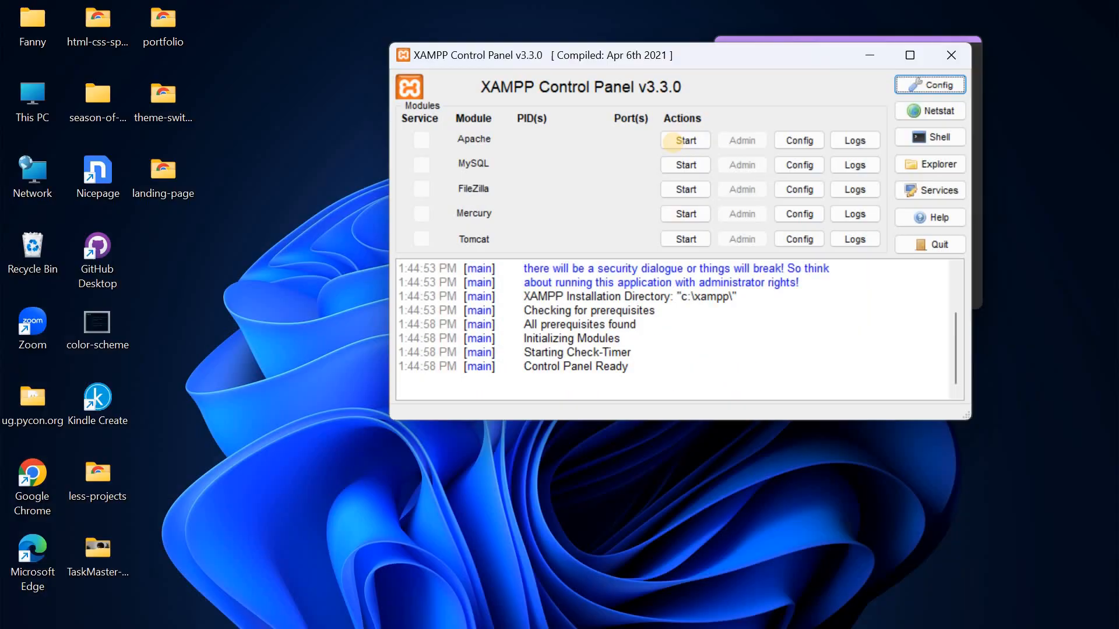
click(676, 142)
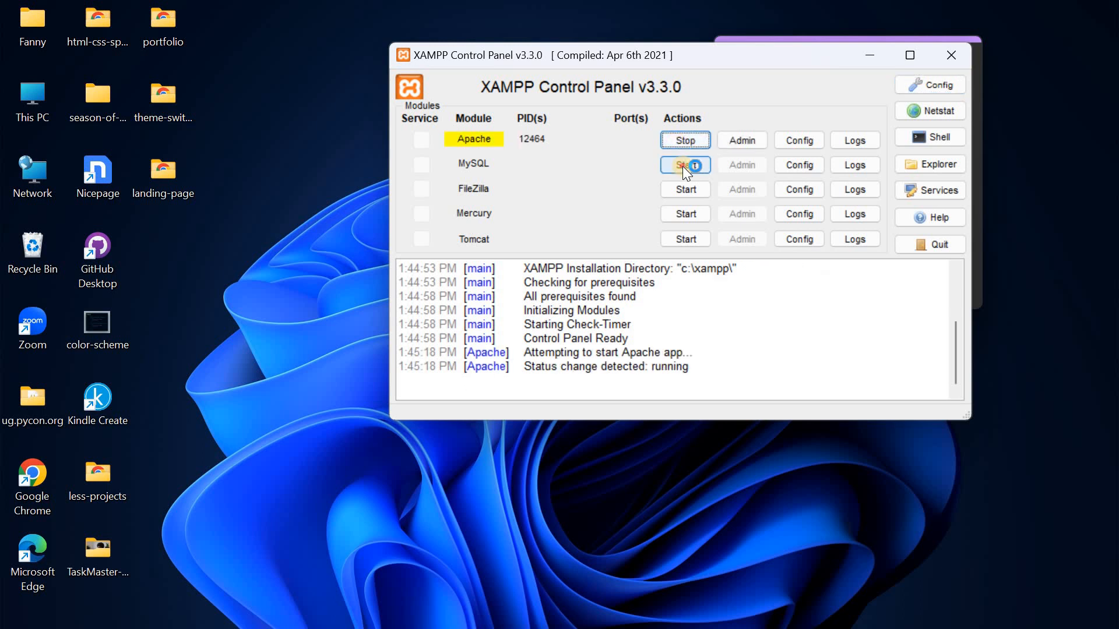
click(683, 166)
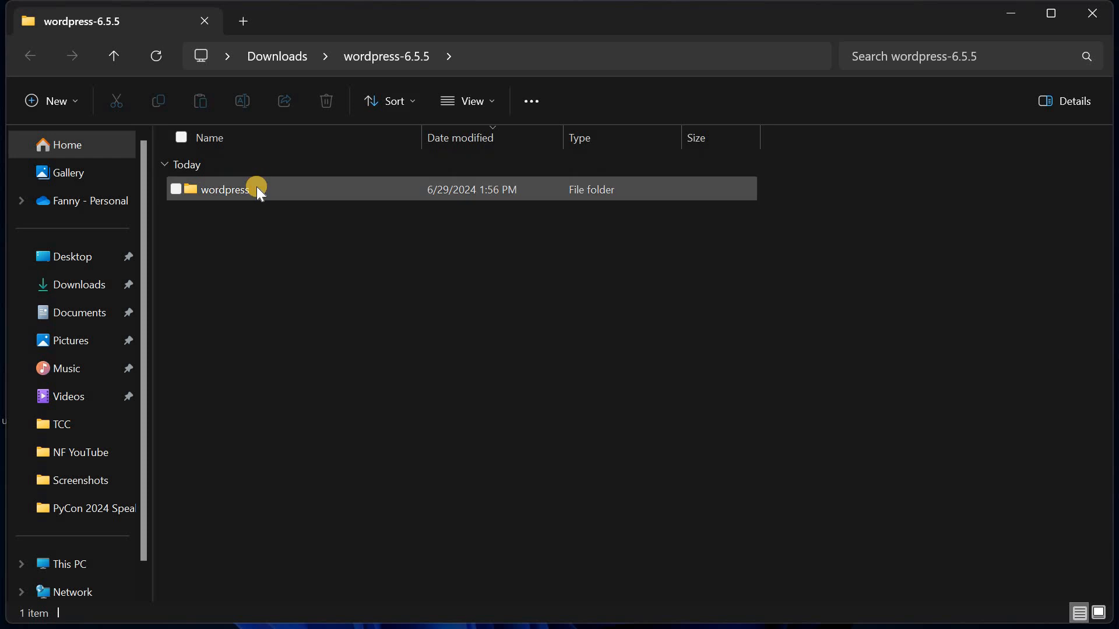
Paste the copied wordpress folder into C:\xampp\htdocs.
right_click(257, 187)
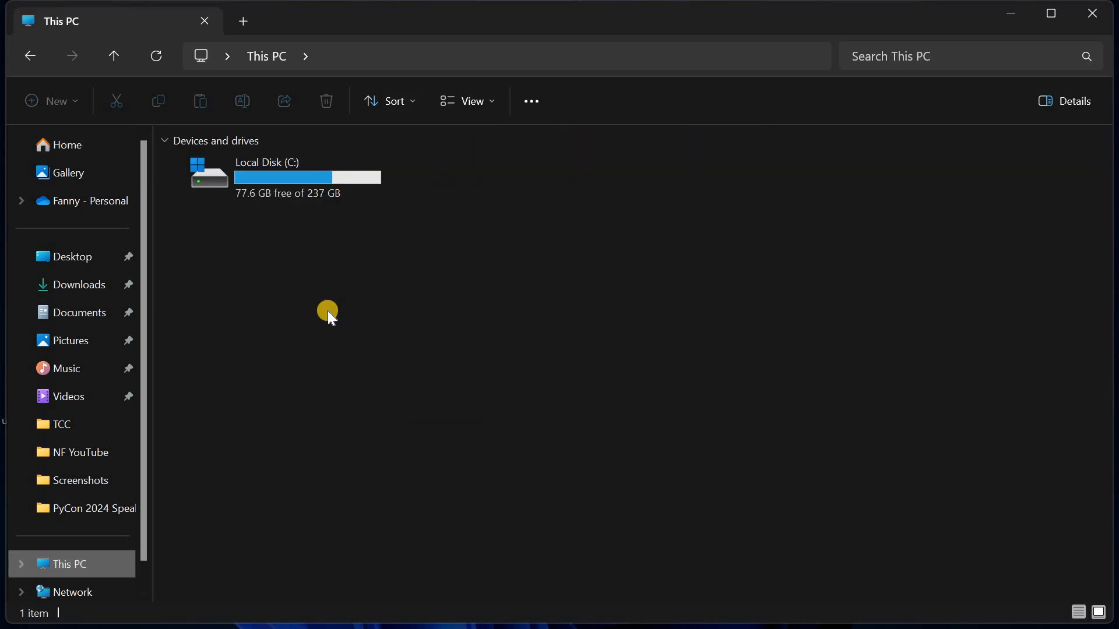
click(310, 183)
double_click(310, 183)
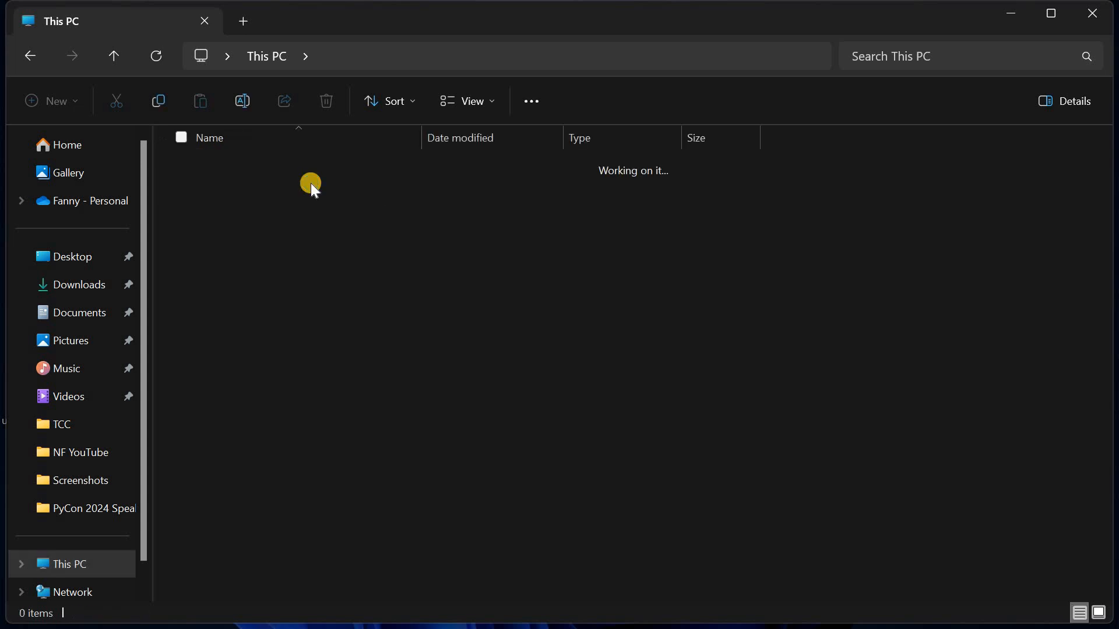
double_click(229, 383)
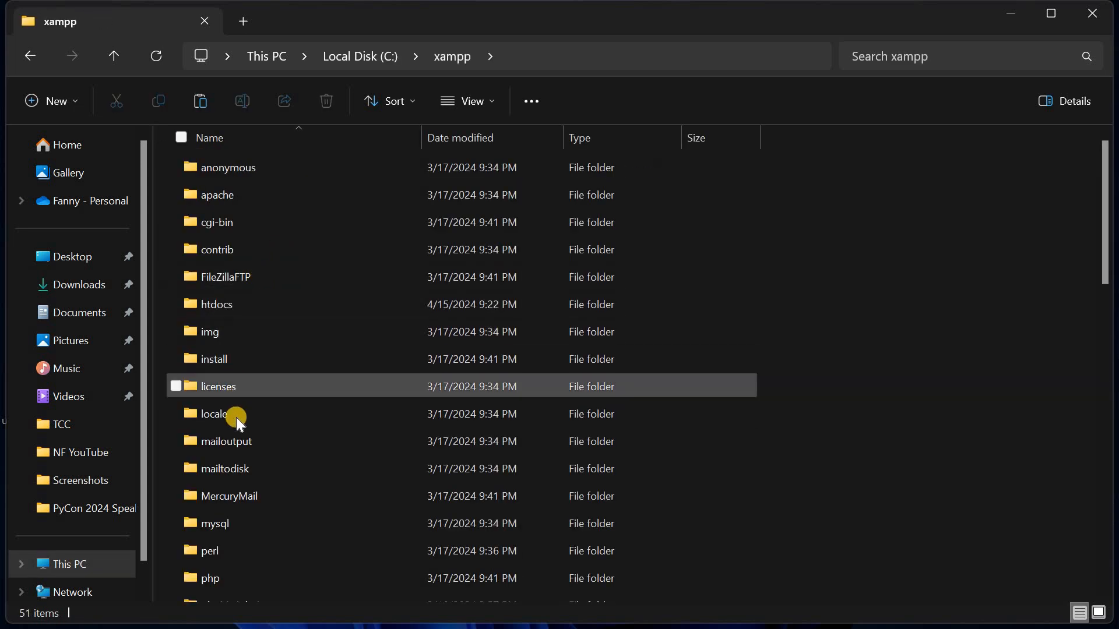
double_click(245, 304)
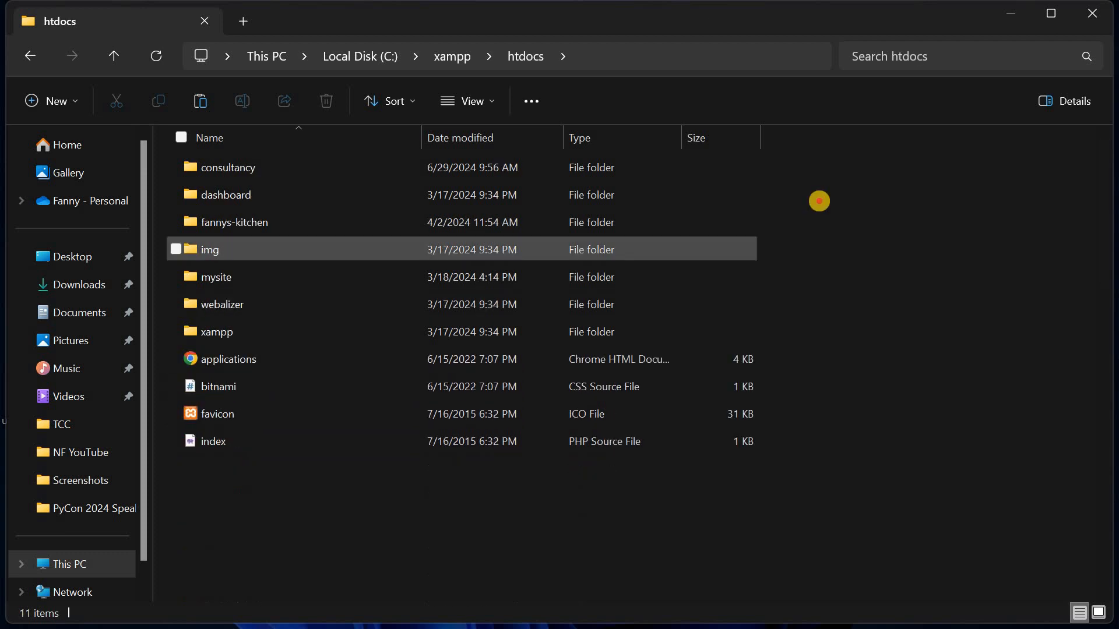
right_click(819, 201)
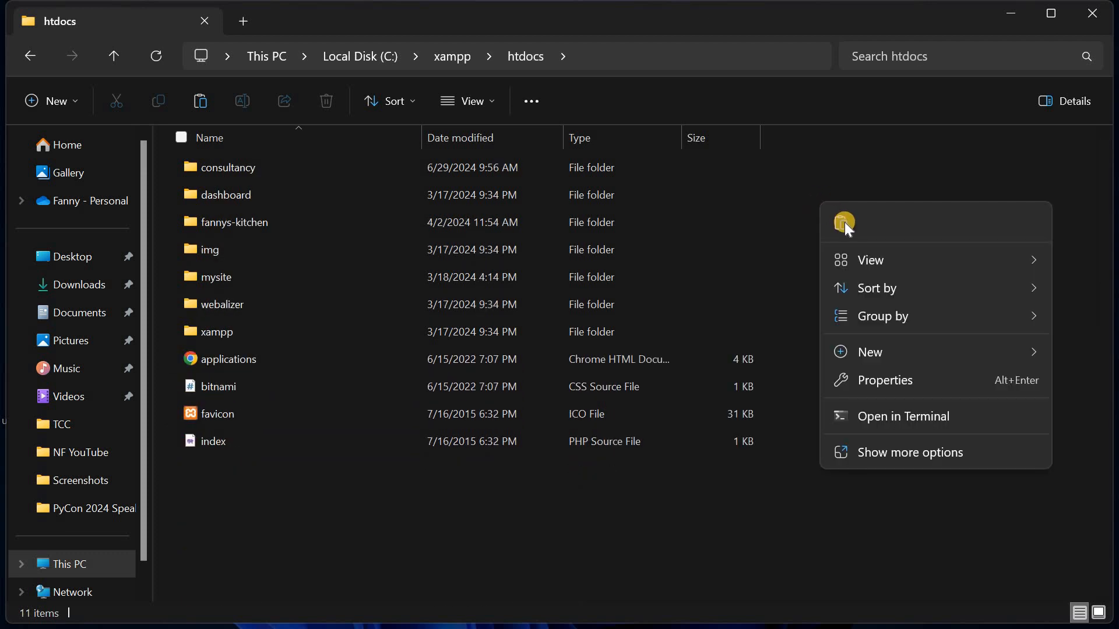
click(845, 222)
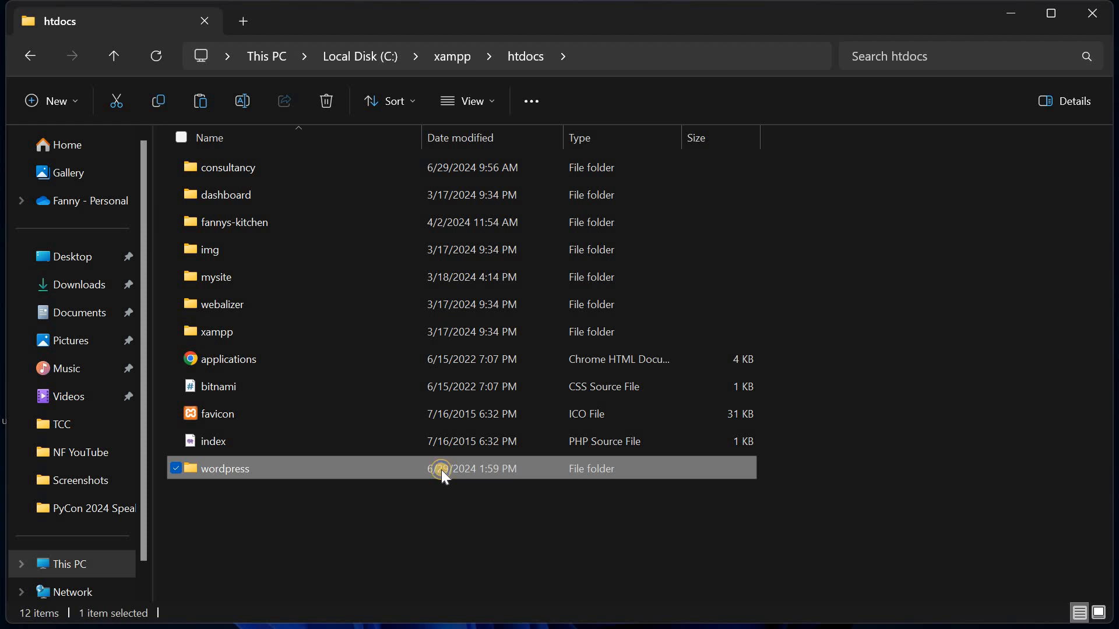
Rename the pasted folder to 'landscappers' and open it.
right_click(441, 469)
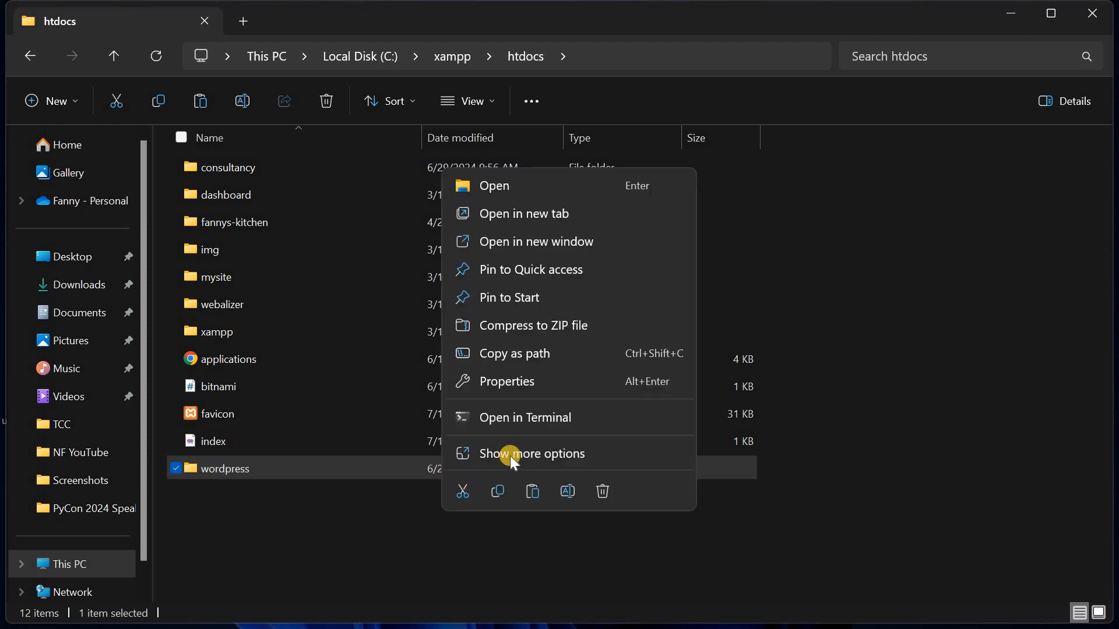
click(526, 453)
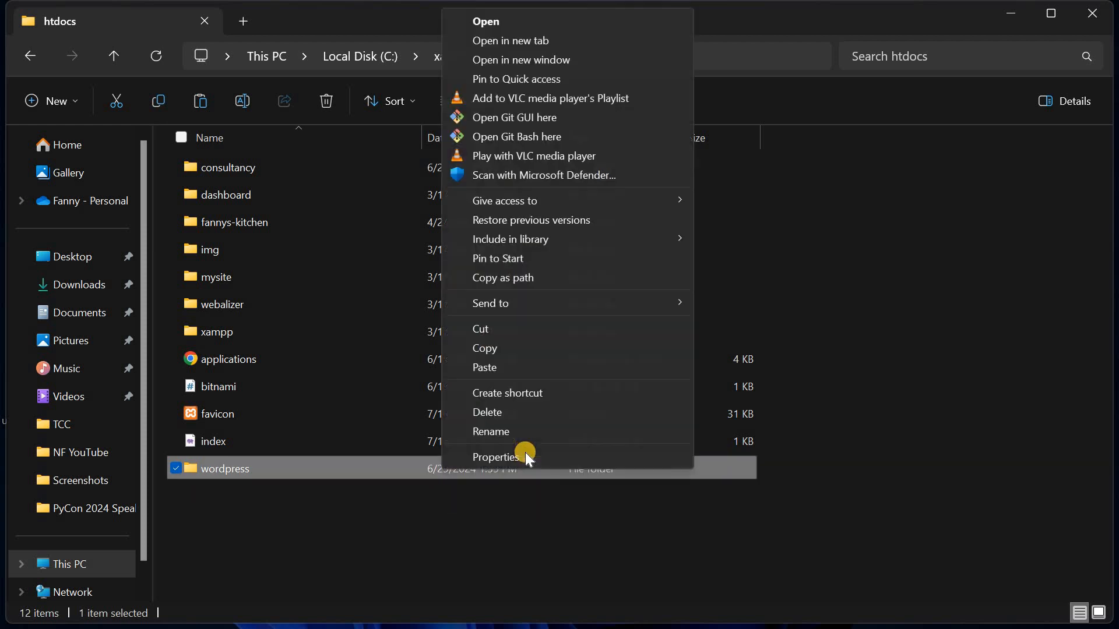
click(521, 430)
text(bus)
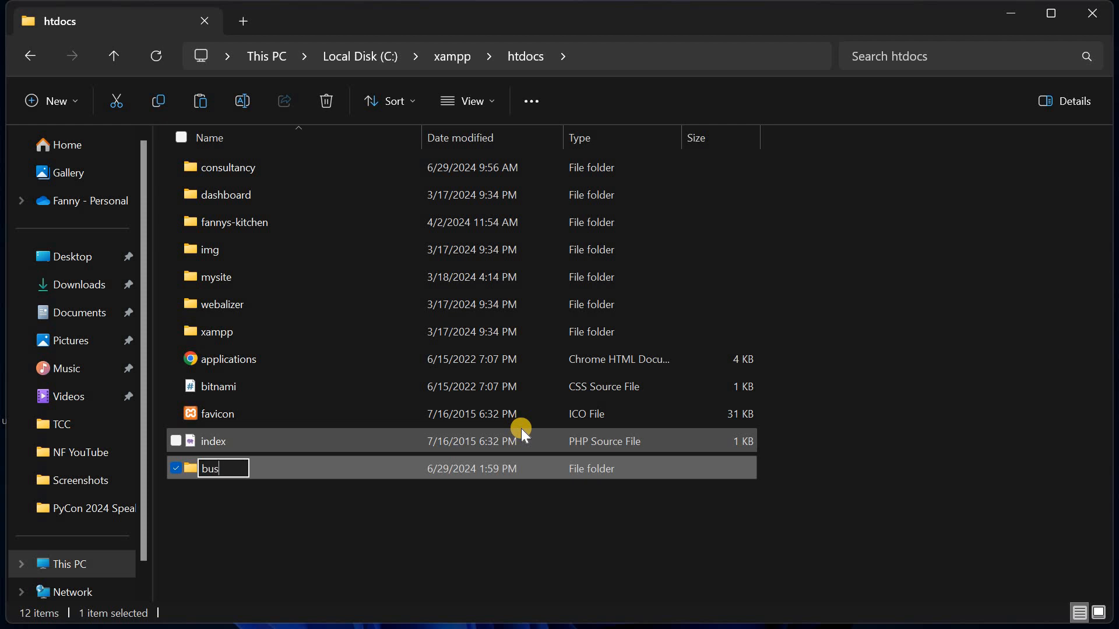
key(BackSpace)
key(BackSpace)
text(landscappe)
key(Return)
double_click(474, 466)
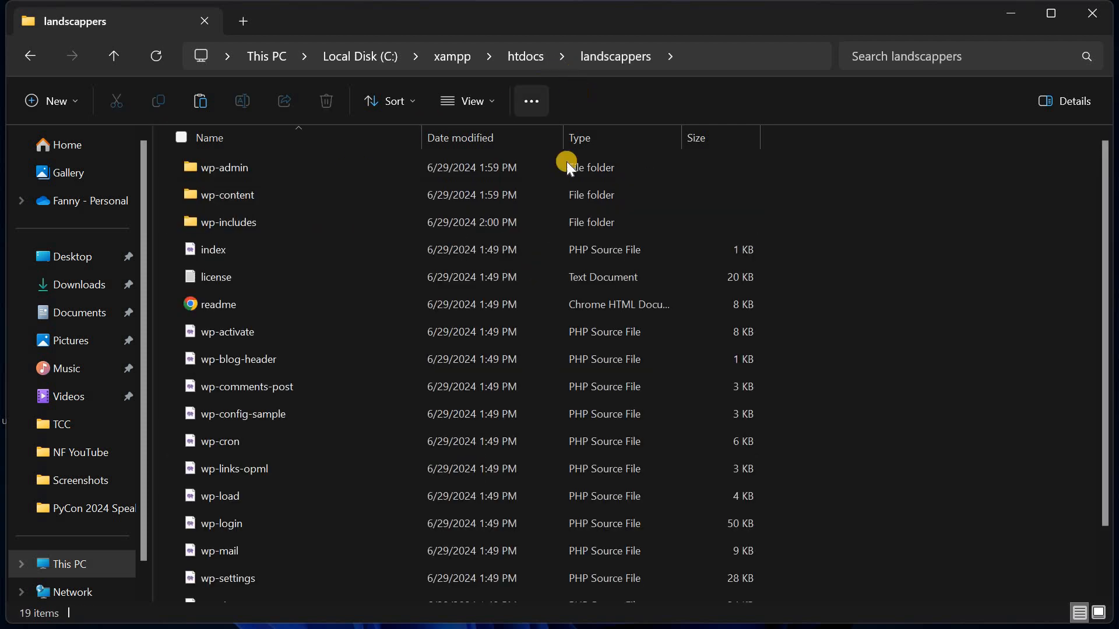
Switch to the browser and start entering localhost in the address bar.
click(1011, 12)
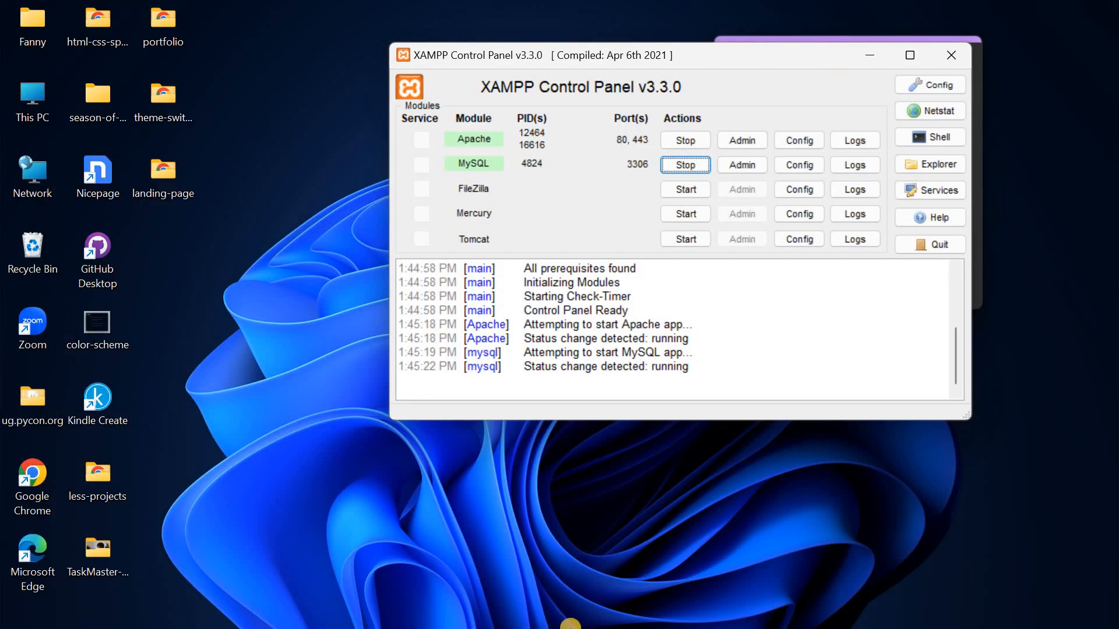
click(575, 612)
click(276, 56)
text(lo)
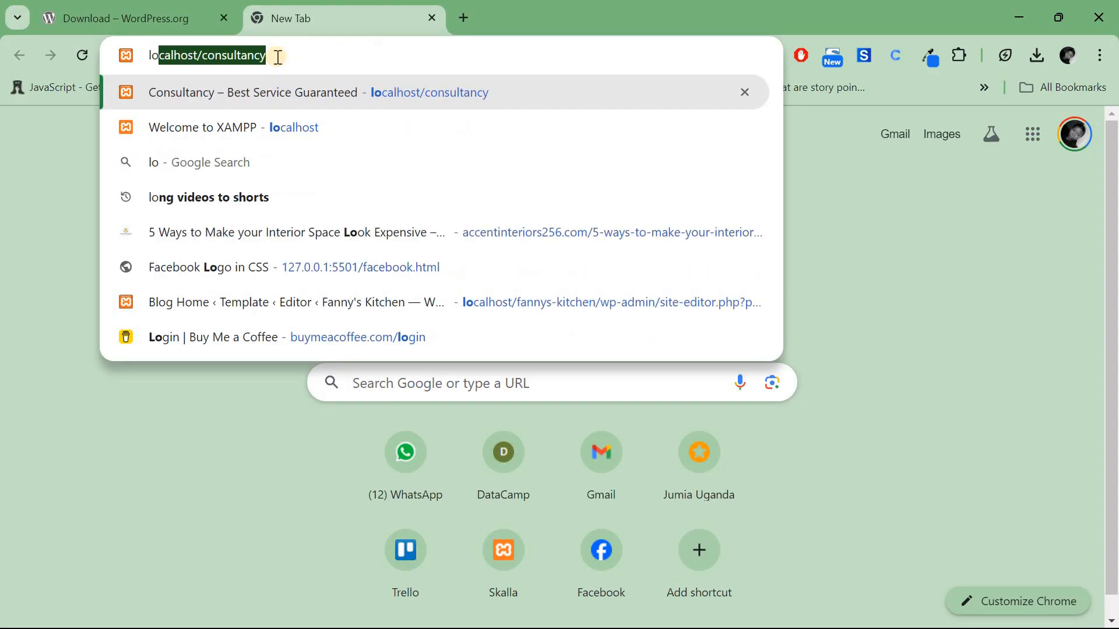
click(278, 58)
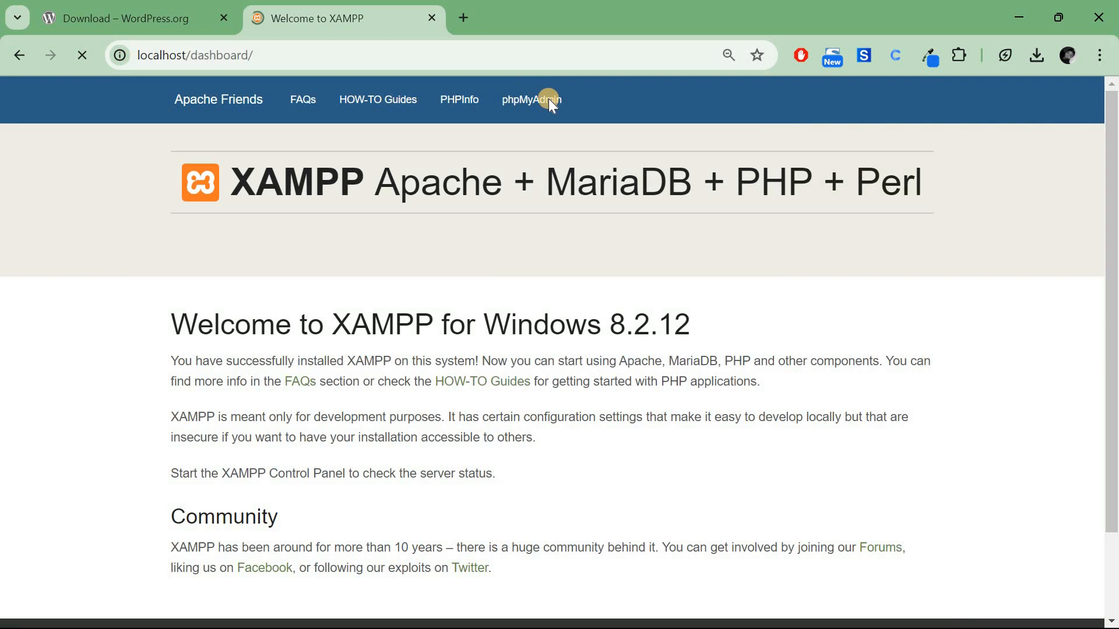
Open phpMyAdmin from the localhost dashboard, then create and open the 'landscappers' database.
click(546, 100)
click(546, 100)
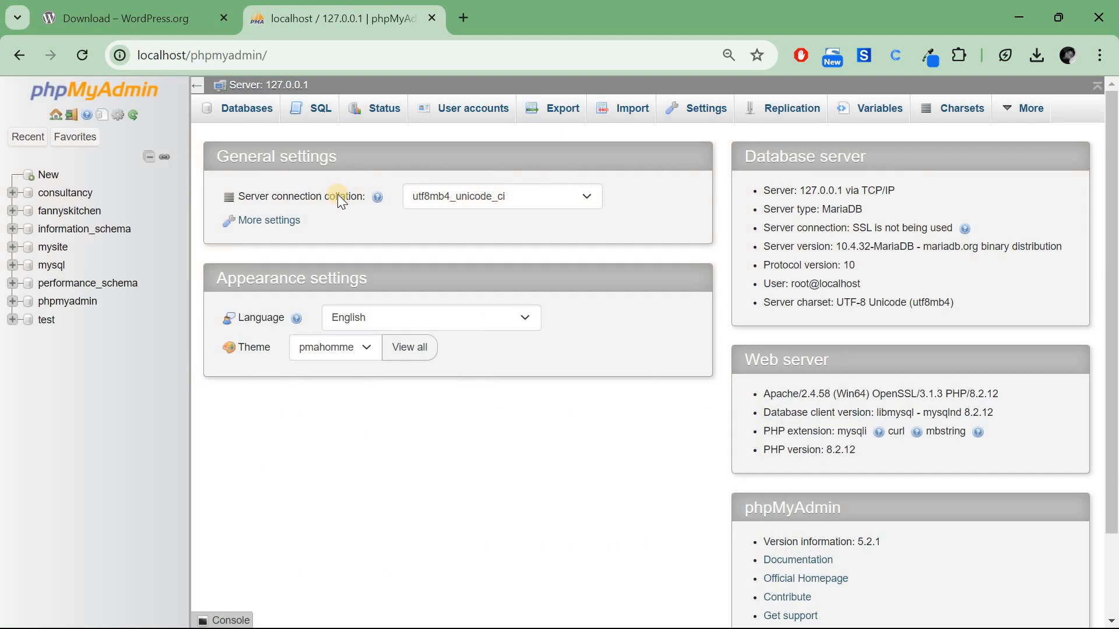
click(47, 175)
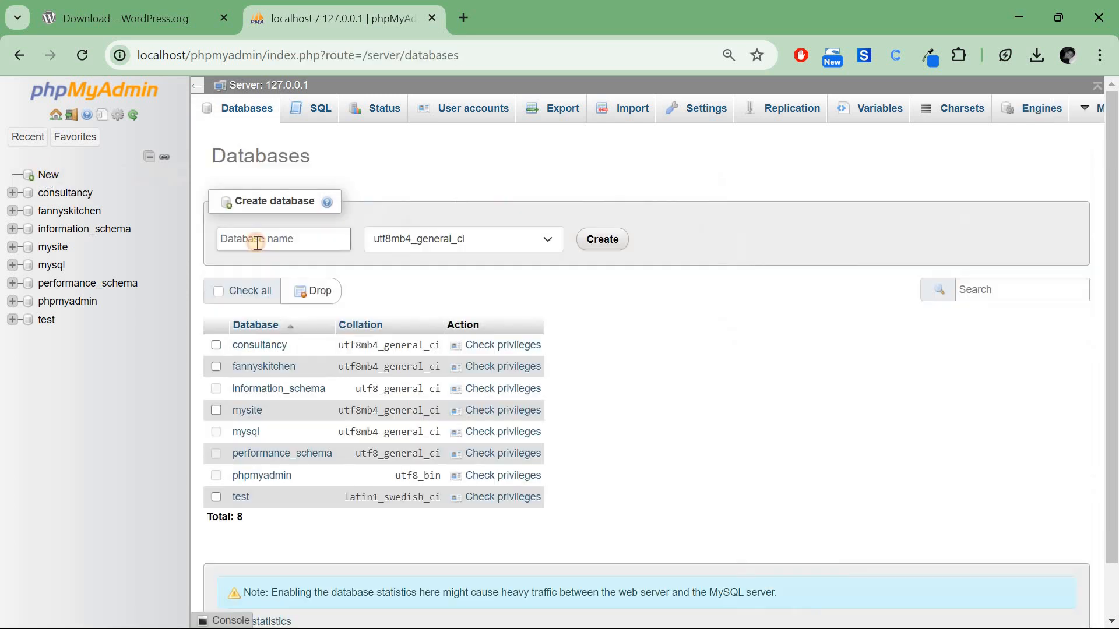
click(257, 240)
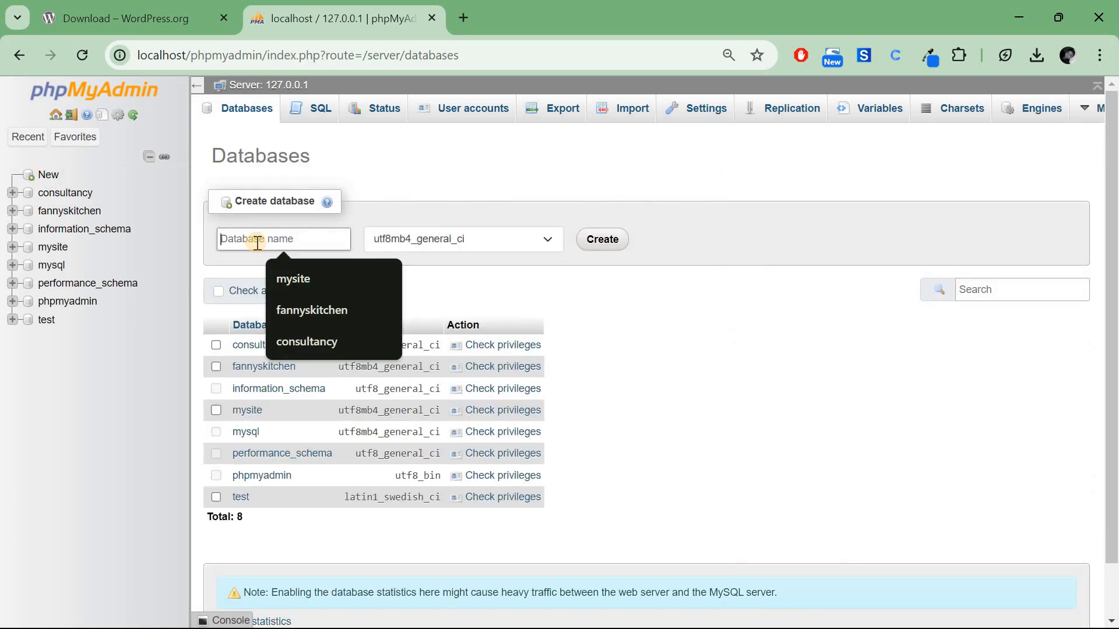
text(lands)
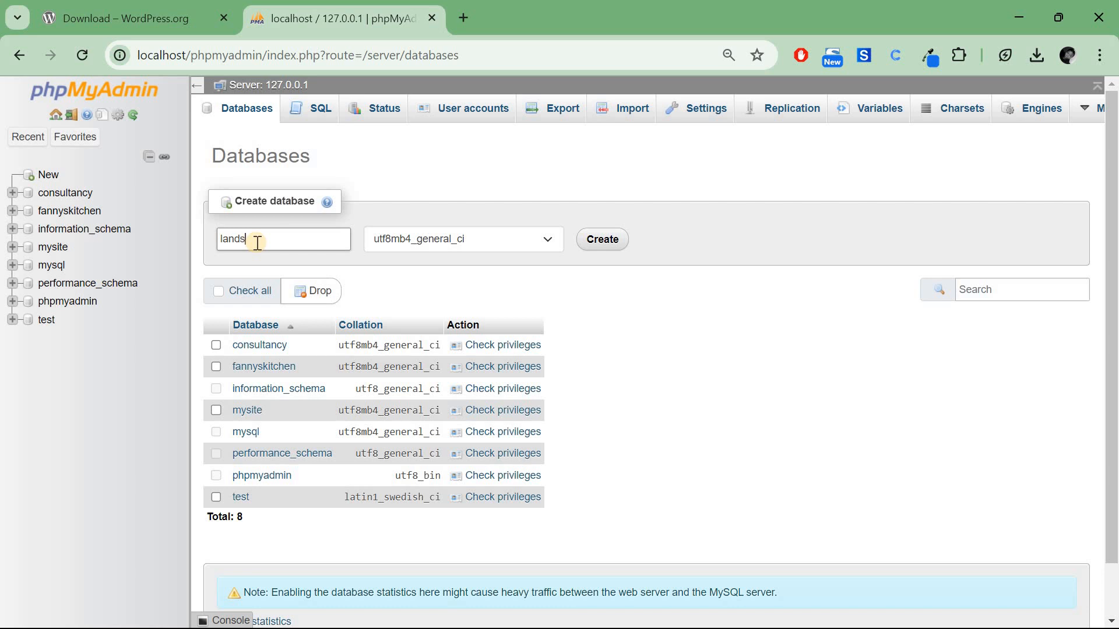
text(cappers)
double_click(256, 242)
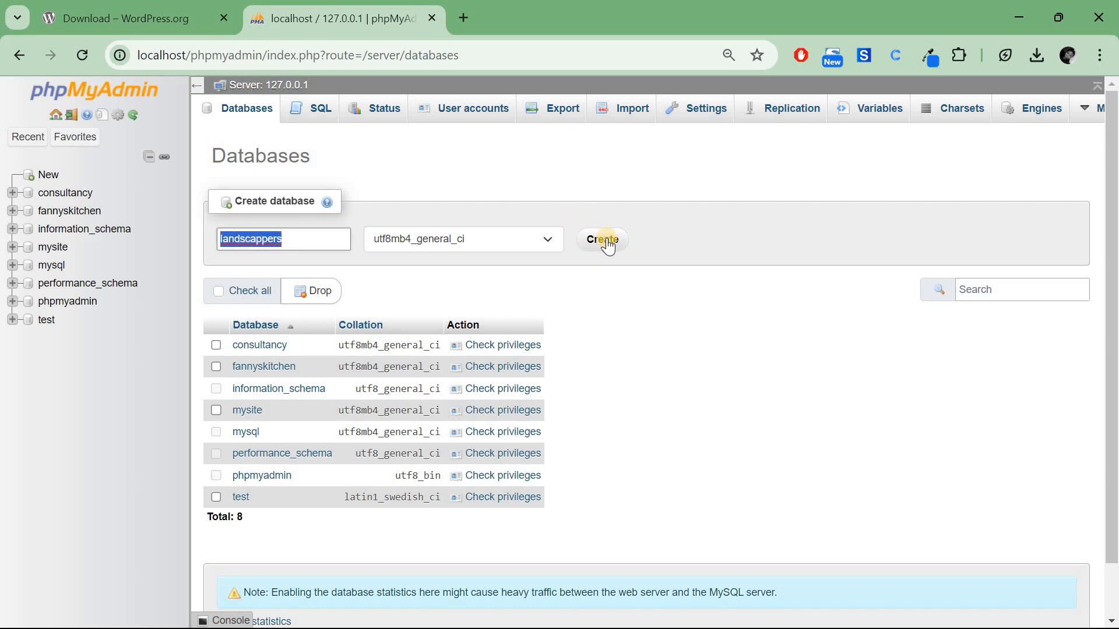
click(608, 245)
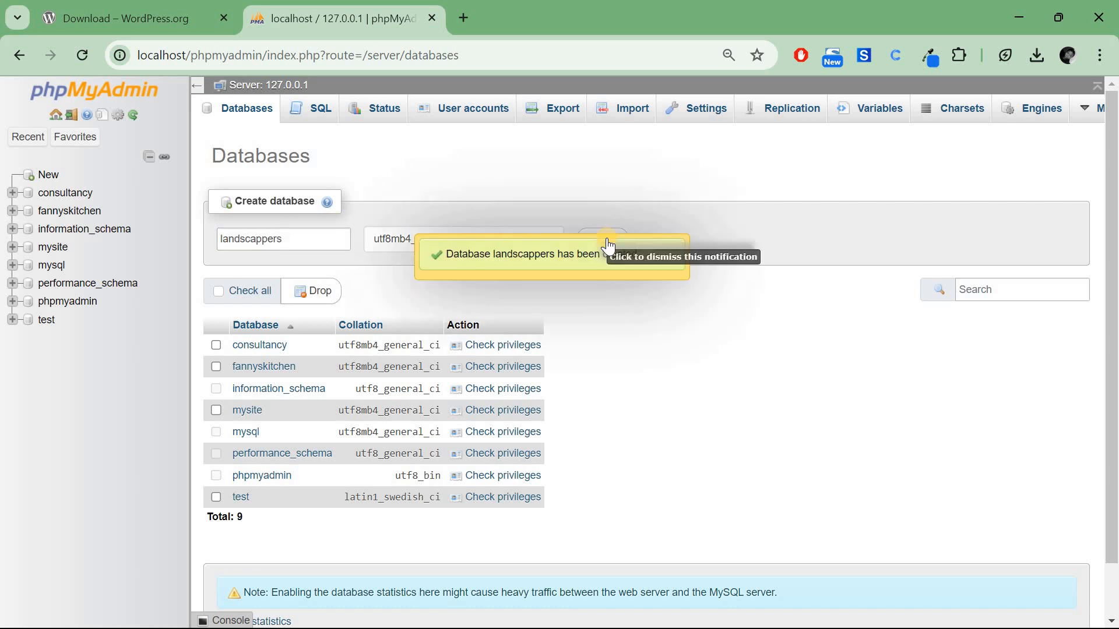
click(70, 248)
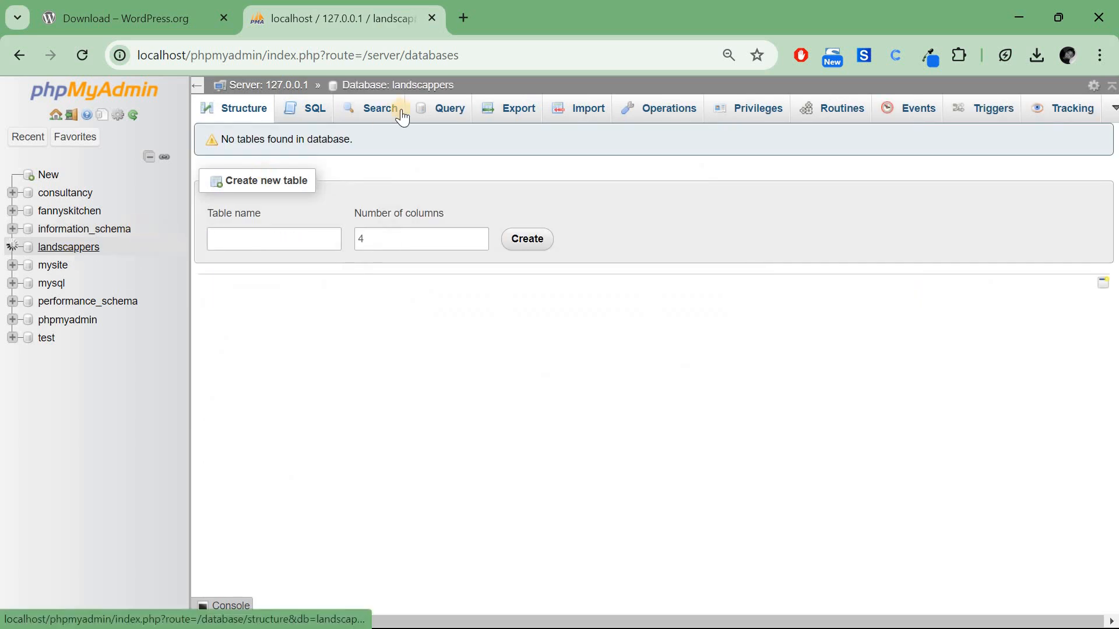
click(464, 16)
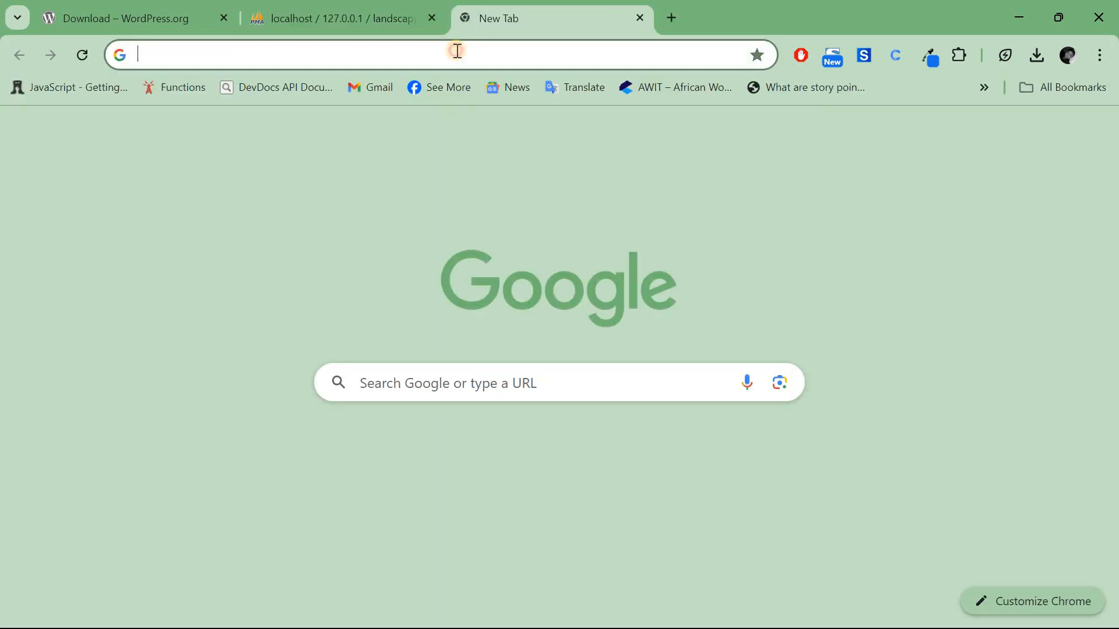
click(457, 51)
Load localhost/landscappers, continue in English (United States), and reach the database details form.
text(localhost/)
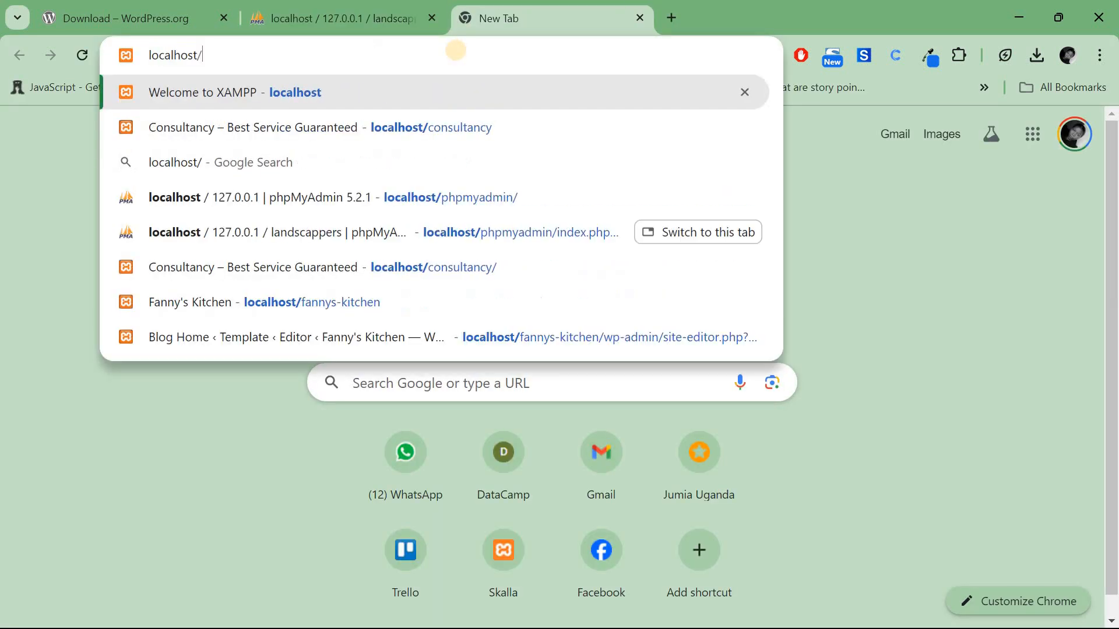
text(landscappers)
key(Return)
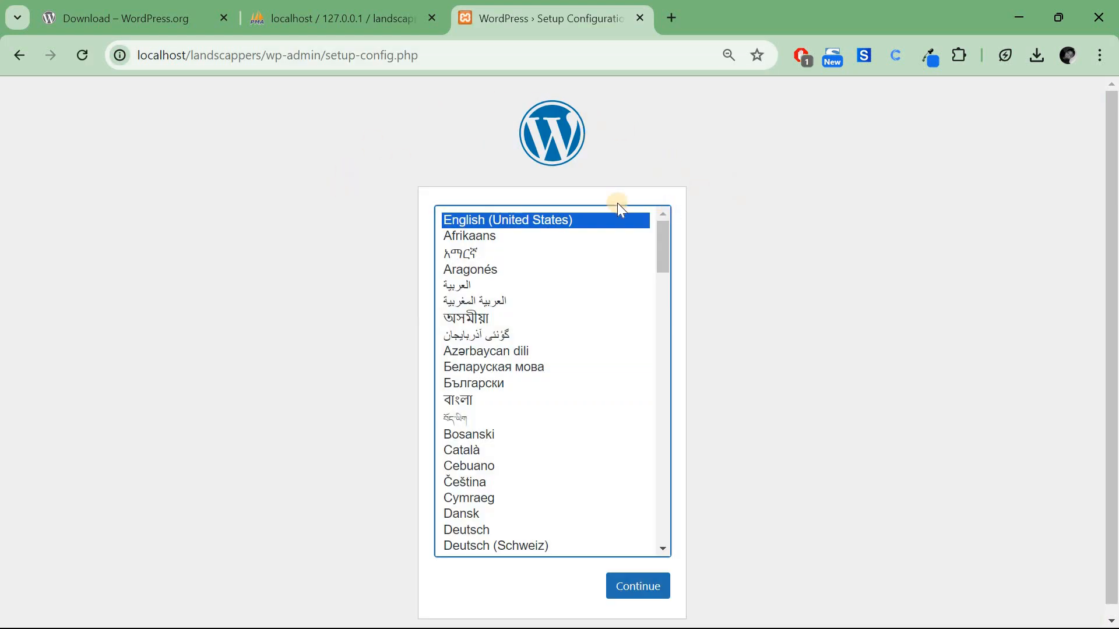
click(633, 590)
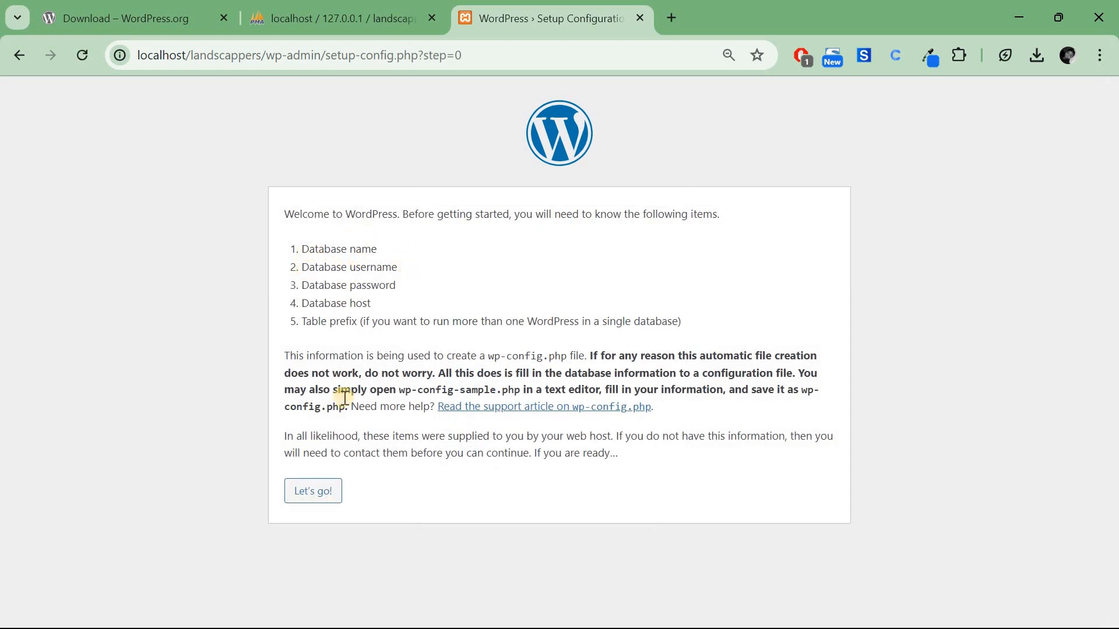
click(309, 494)
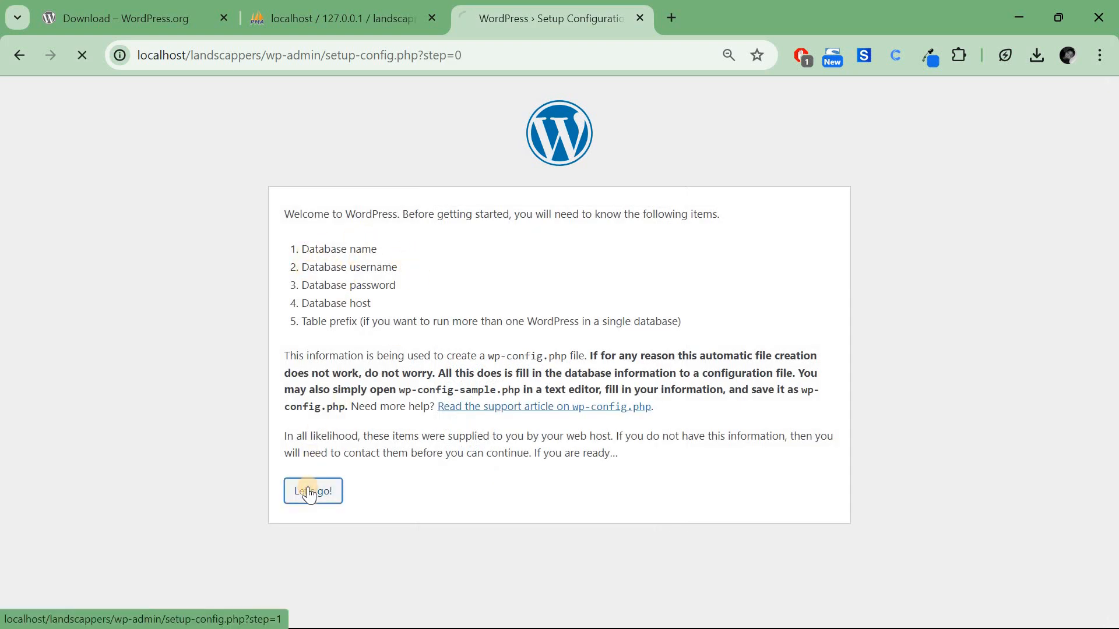
click(440, 258)
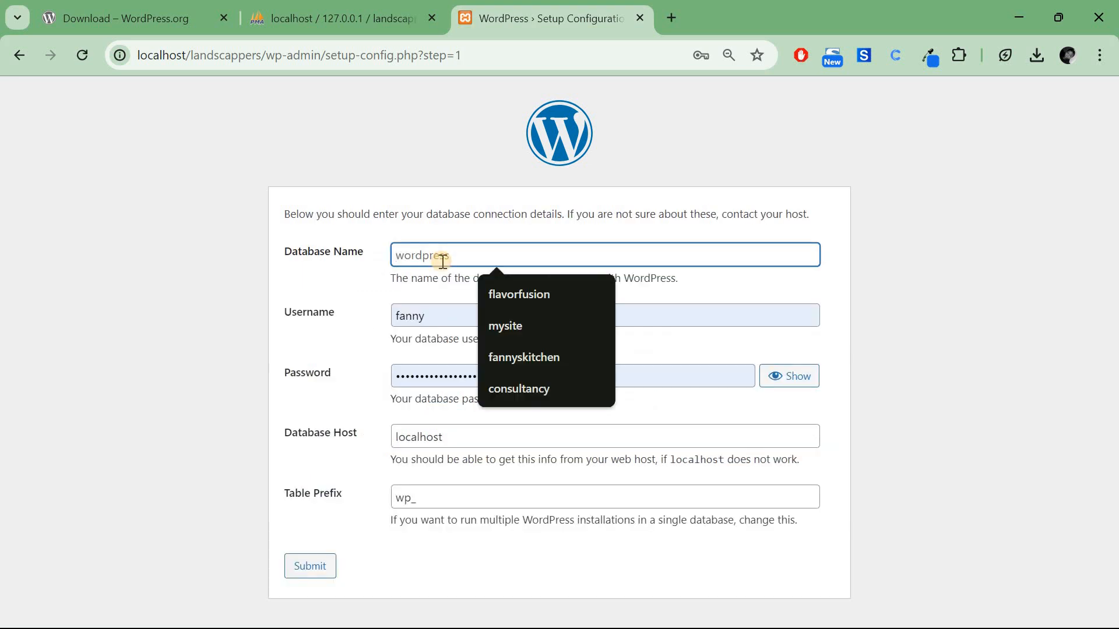
Submit database name landscappers, username root, a blank password and table prefix ls_.
text(landscappers)
double_click(433, 318)
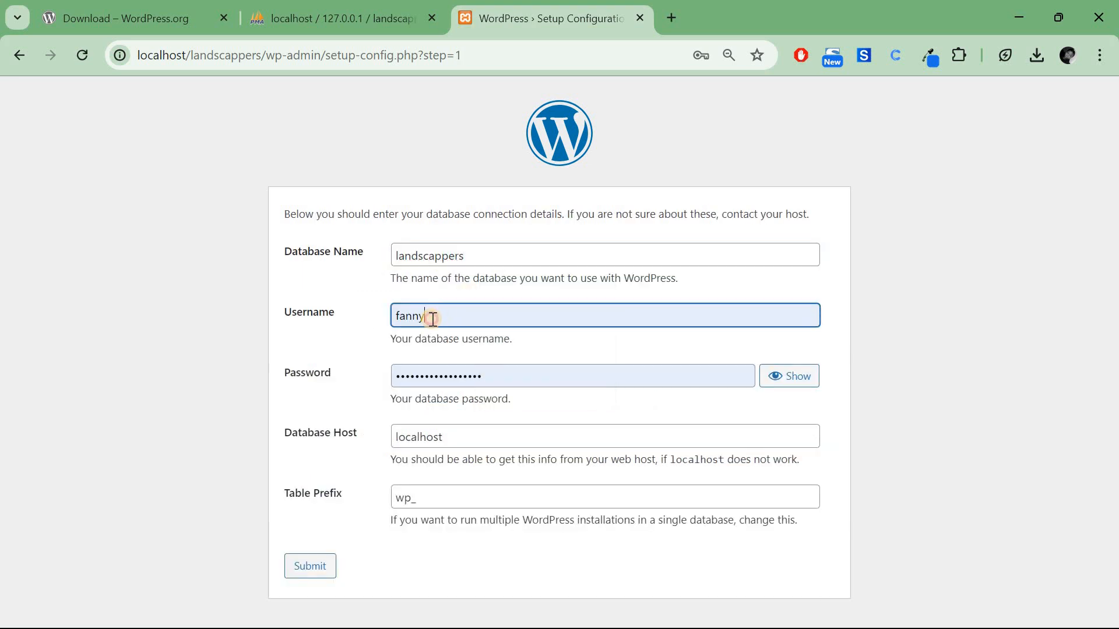
text(root)
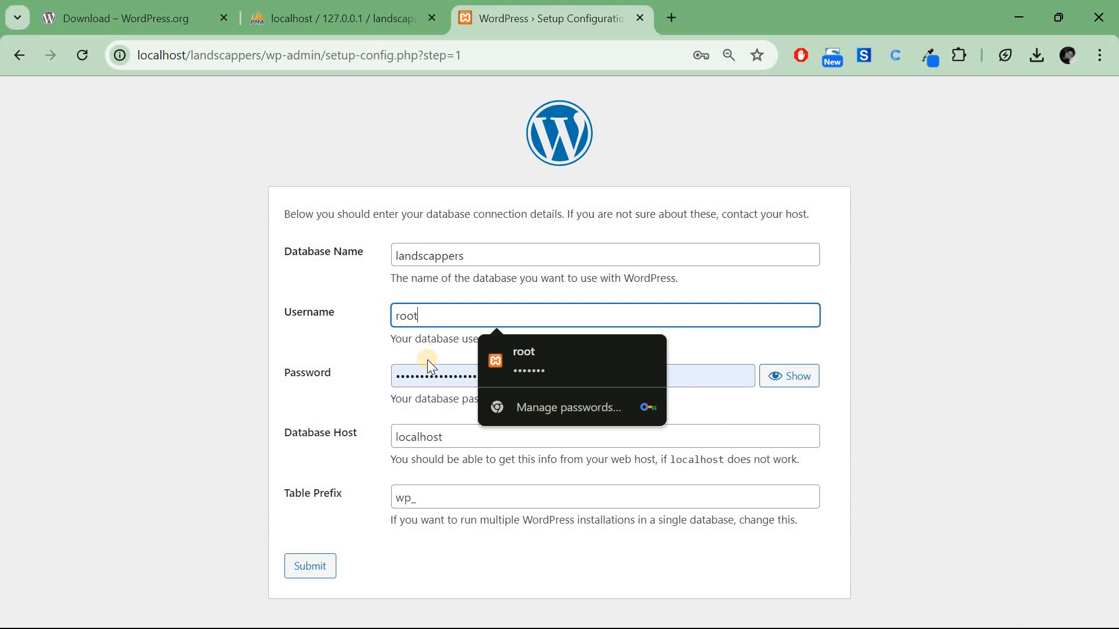
double_click(429, 369)
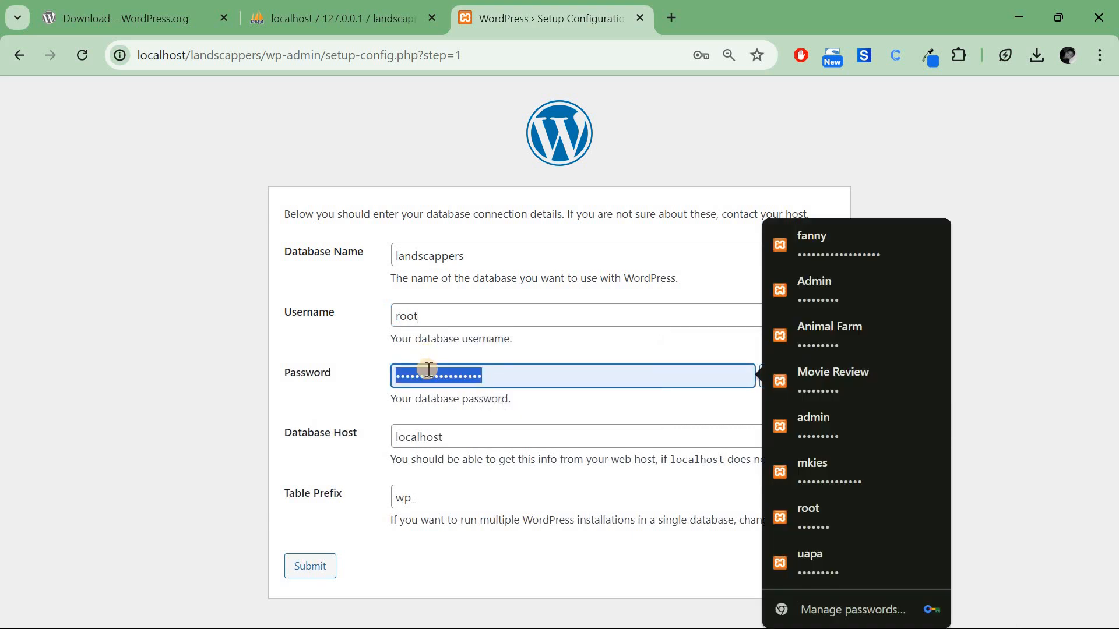
key(BackSpace)
click(451, 443)
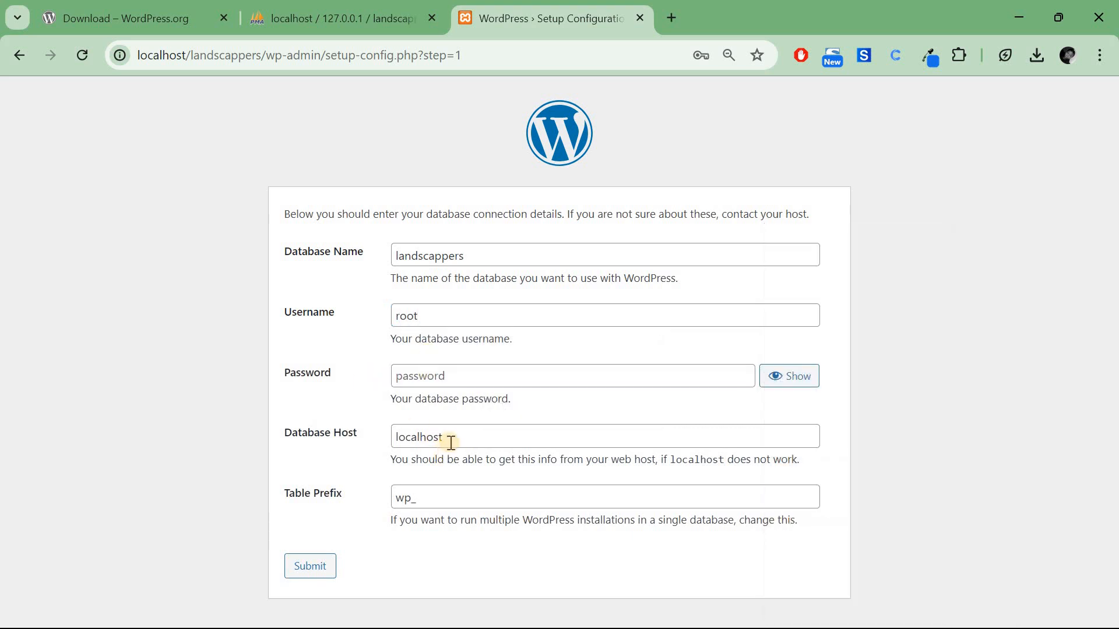
click(413, 500)
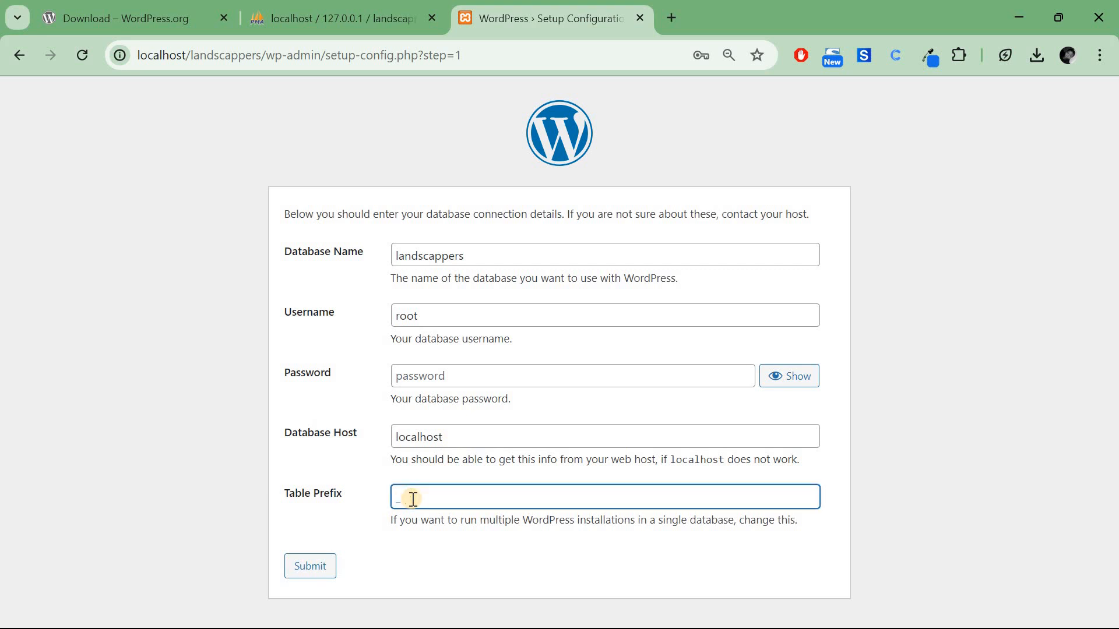
text(ls)
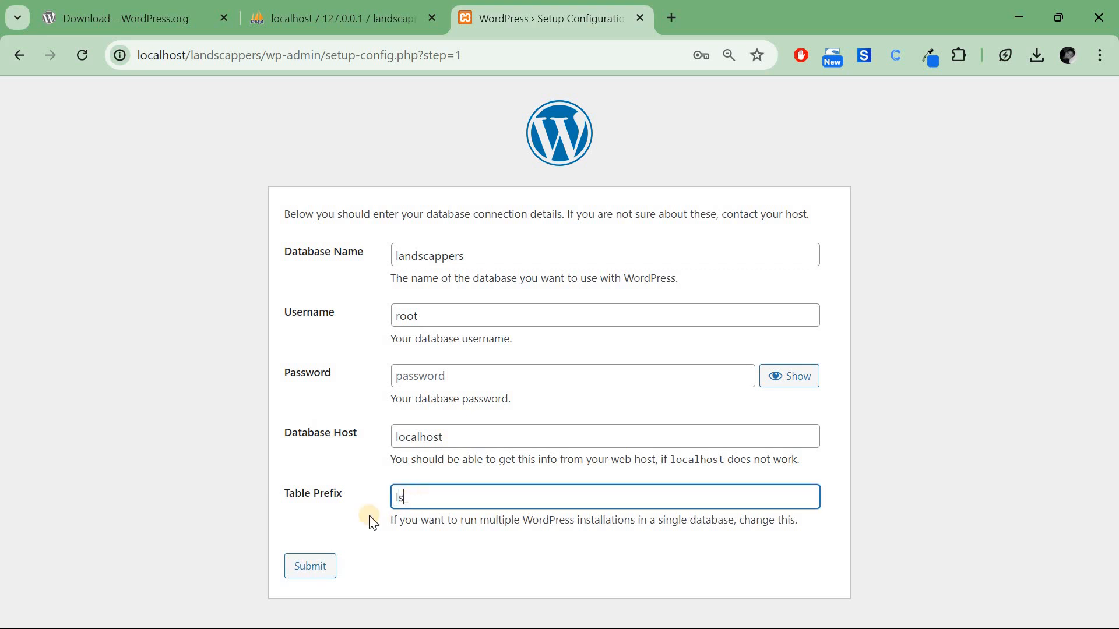
click(305, 569)
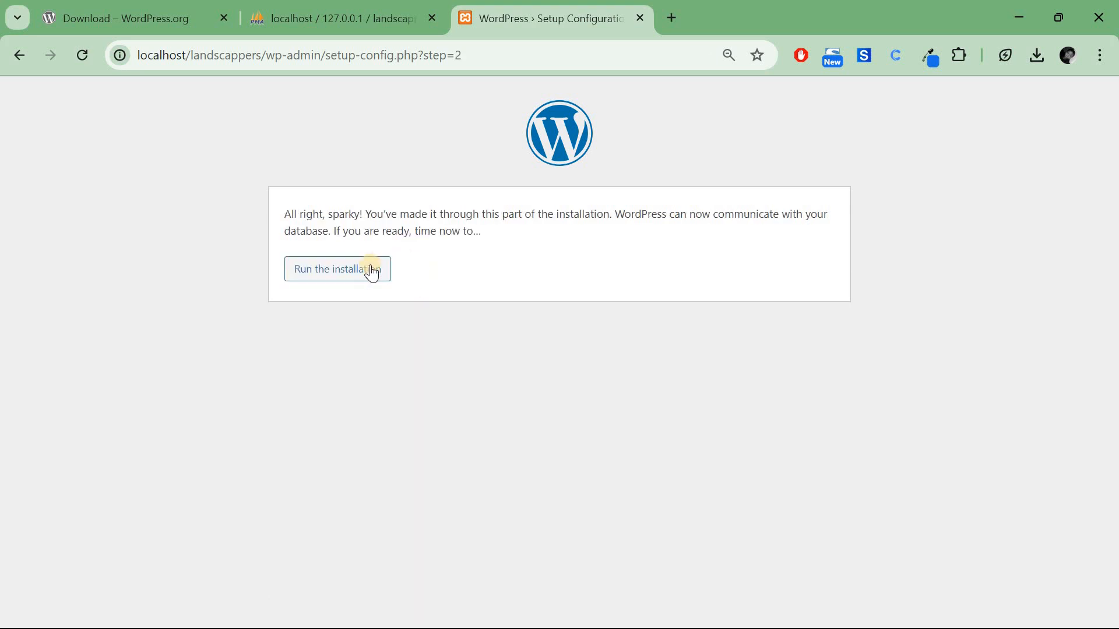
Start the installation, title the site 'Landscappers' and fill in the admin username.
click(368, 273)
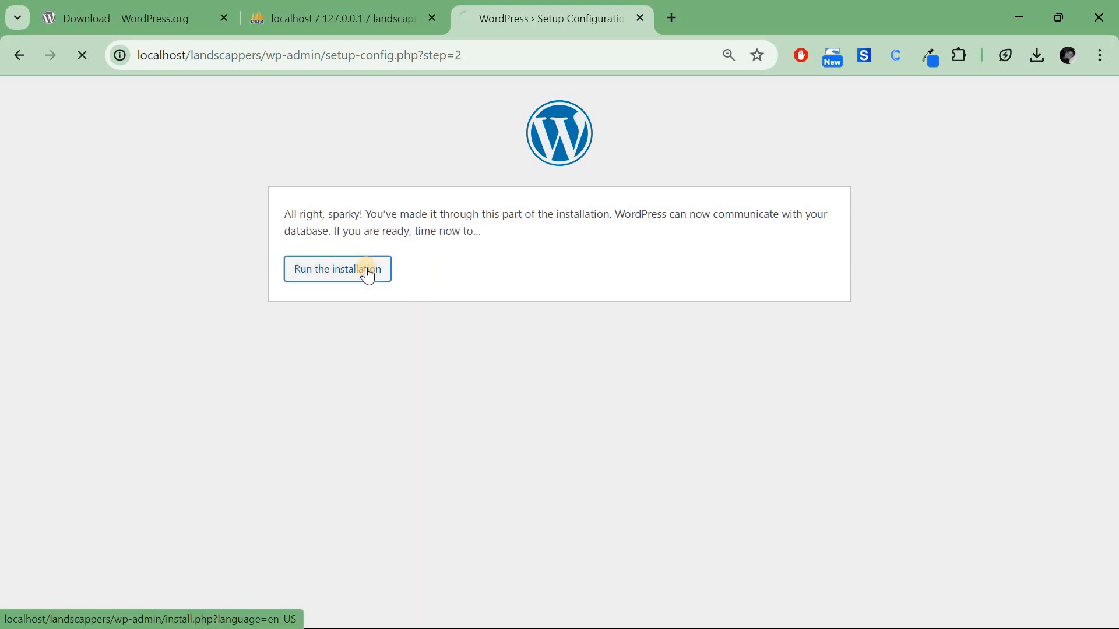
scroll(568, 340, down, 2)
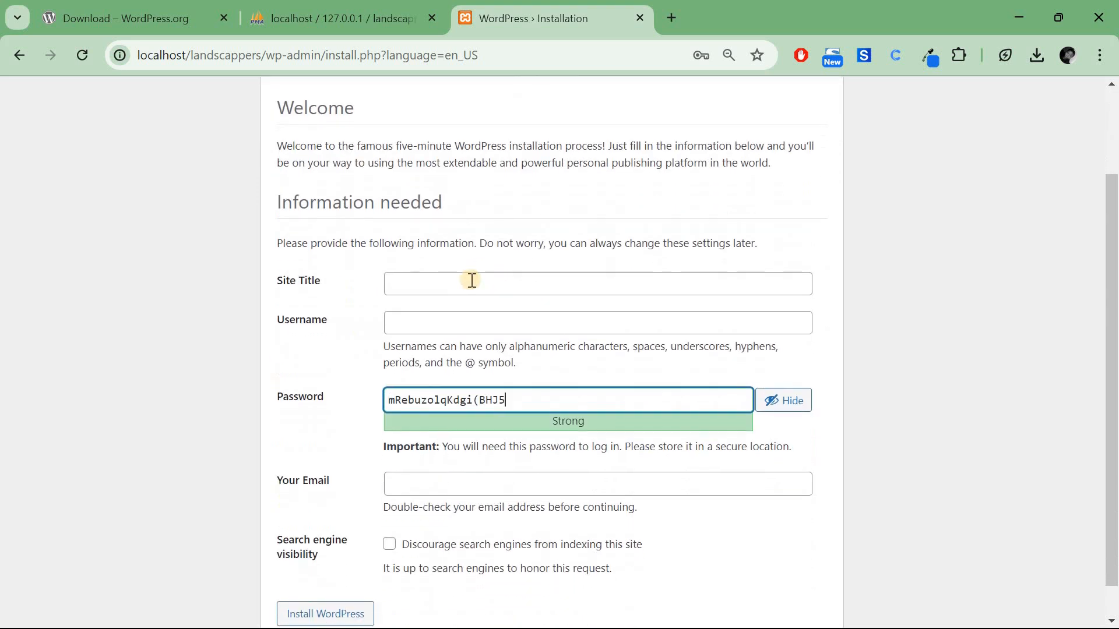
click(464, 288)
text(landscappers)
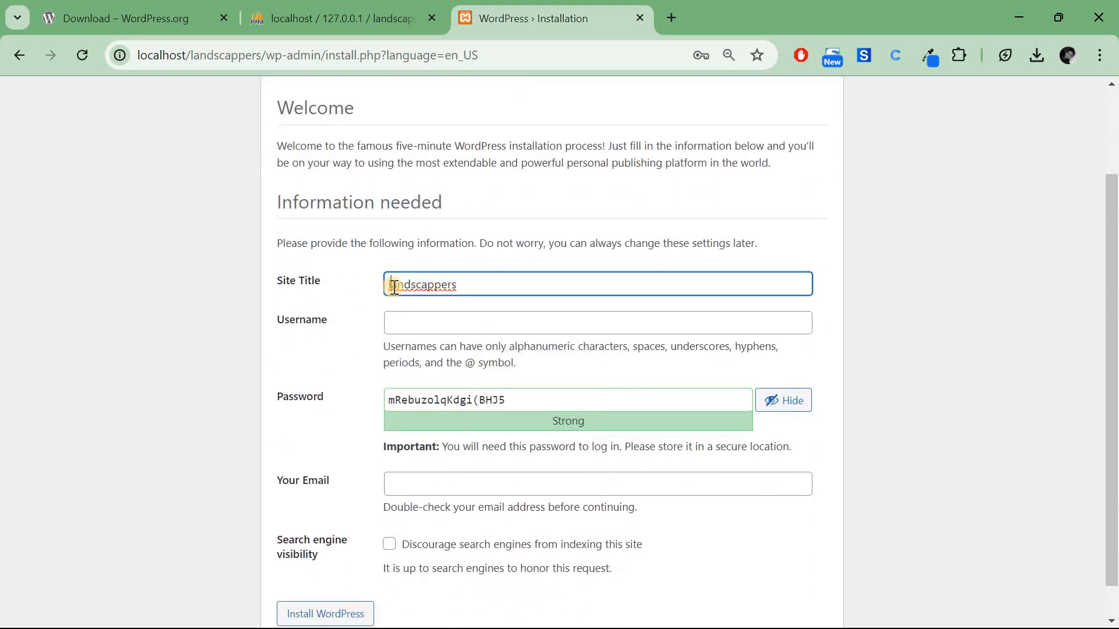
key(BackSpace)
text(L)
click(430, 324)
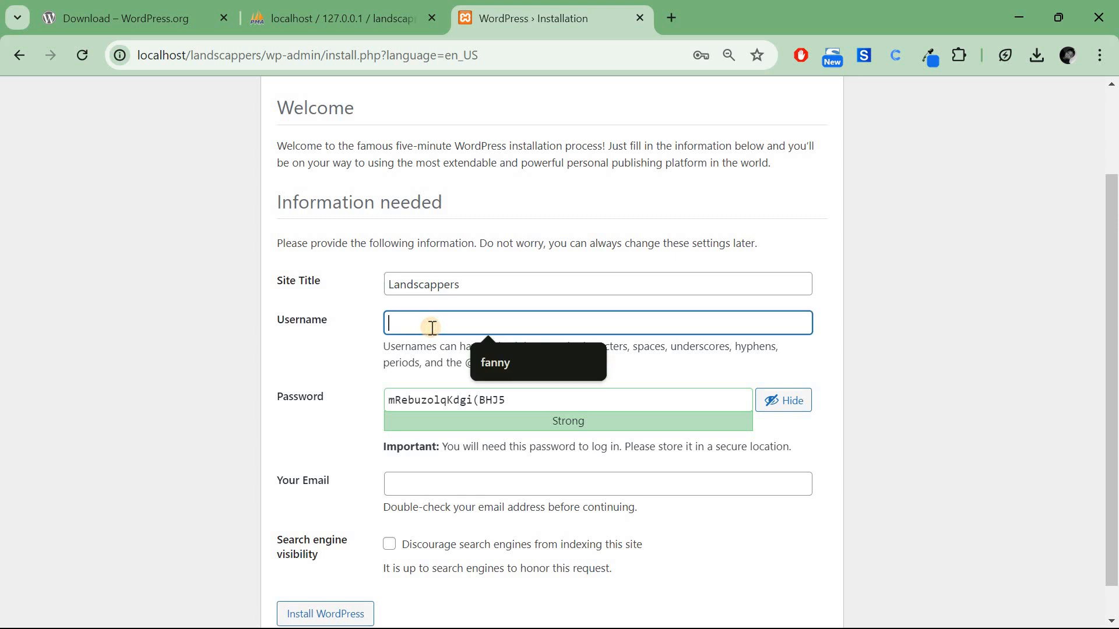
click(507, 367)
Replace the generated password with a weak admin password and confirm its use.
double_click(495, 400)
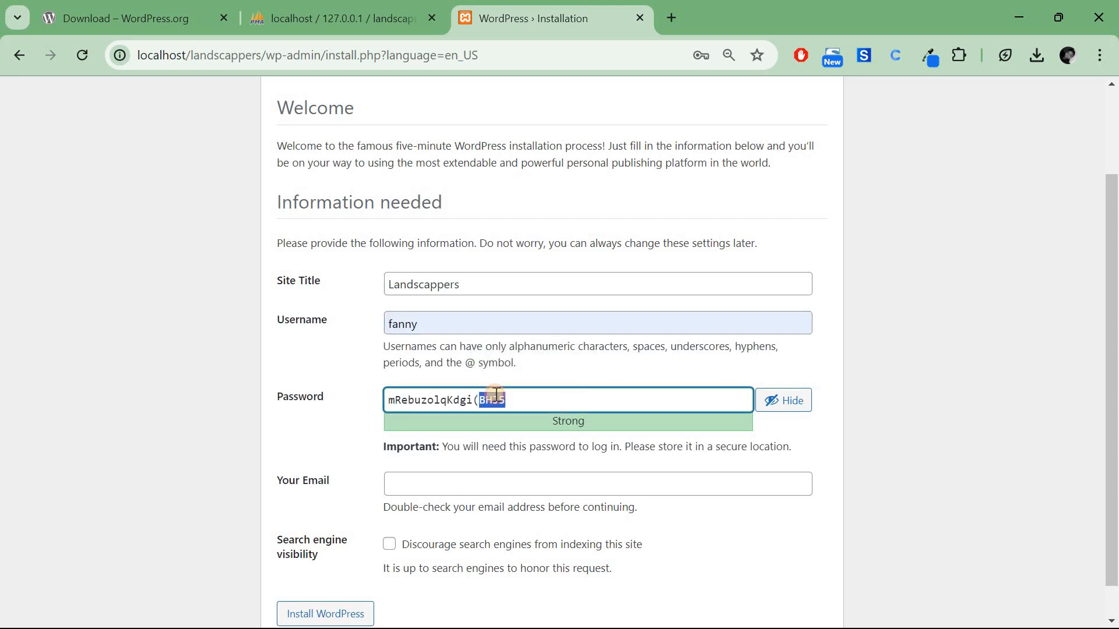
triple_click(497, 395)
click(460, 513)
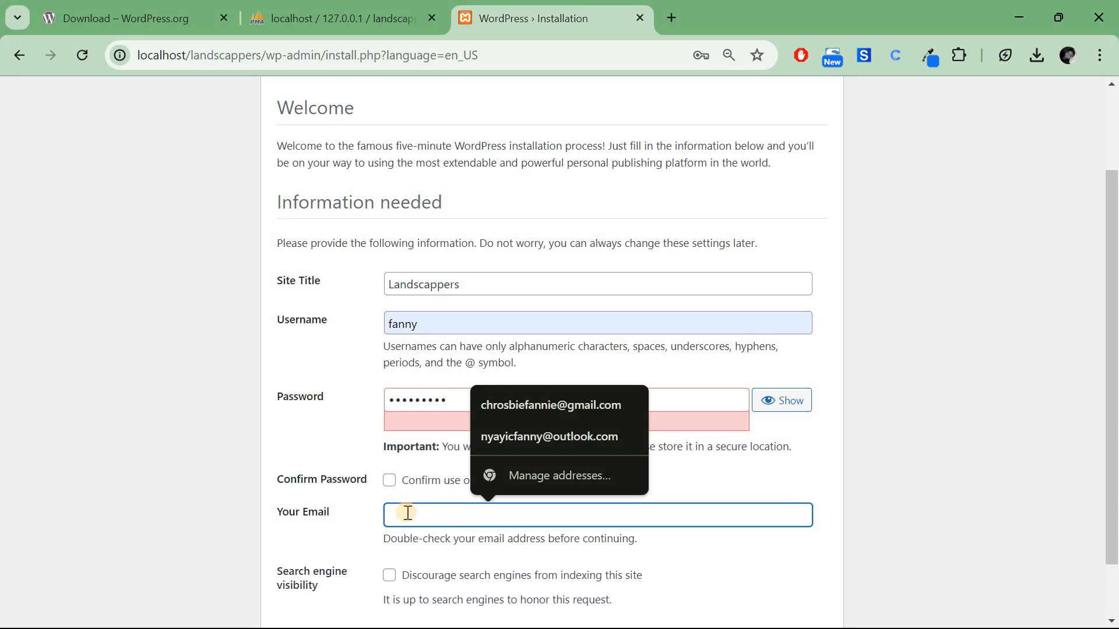
click(526, 487)
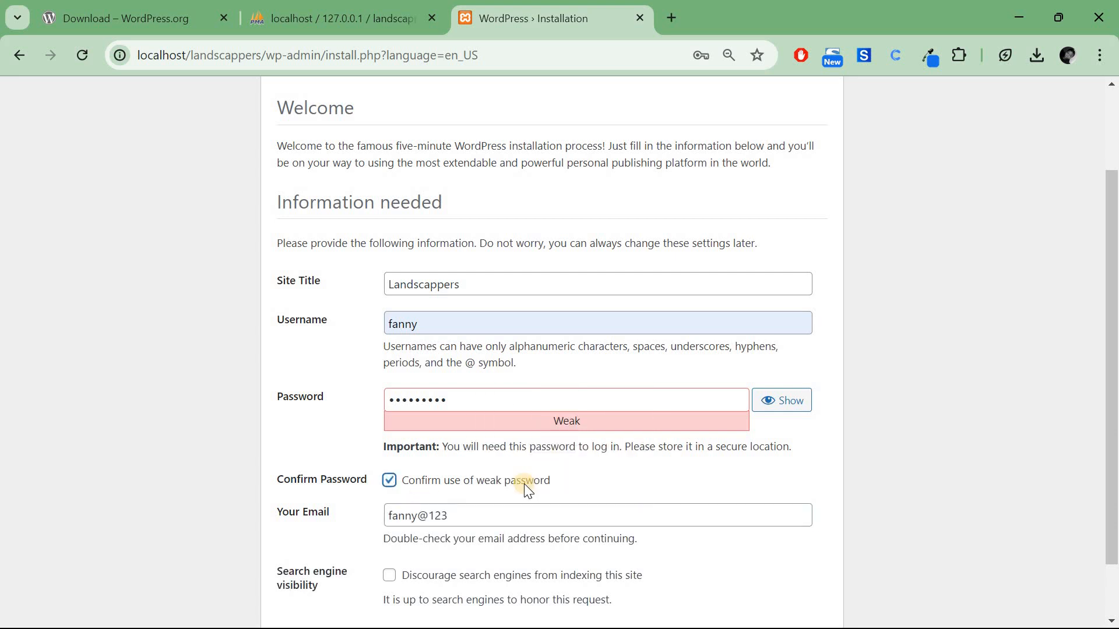
Fill in the admin e-mail from a saved address and install WordPress.
scroll(528, 490, down, 1)
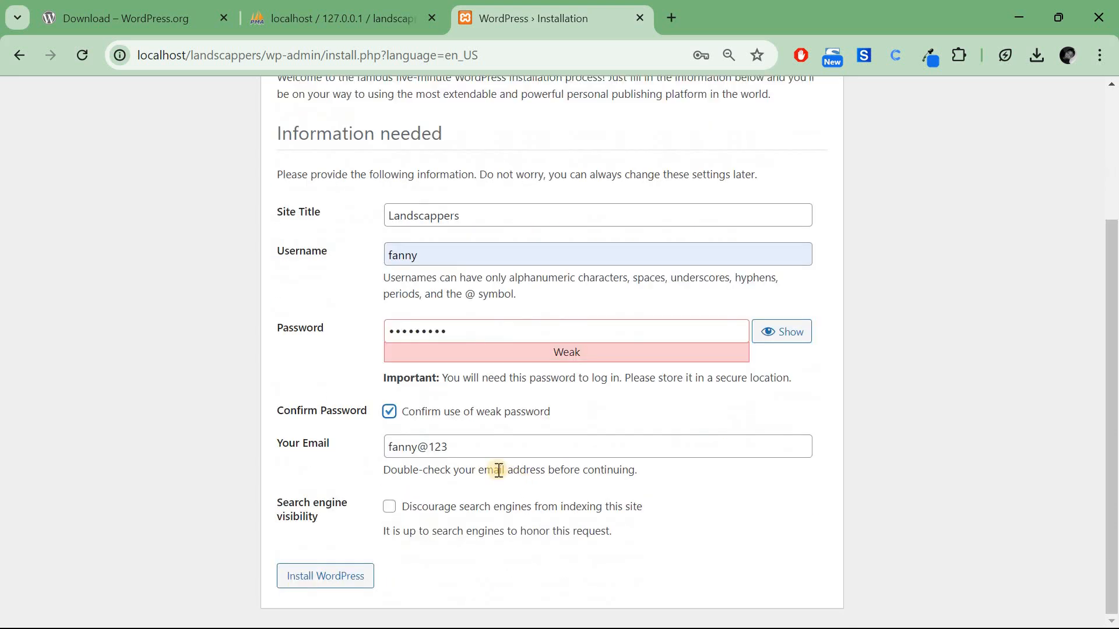
triple_click(417, 449)
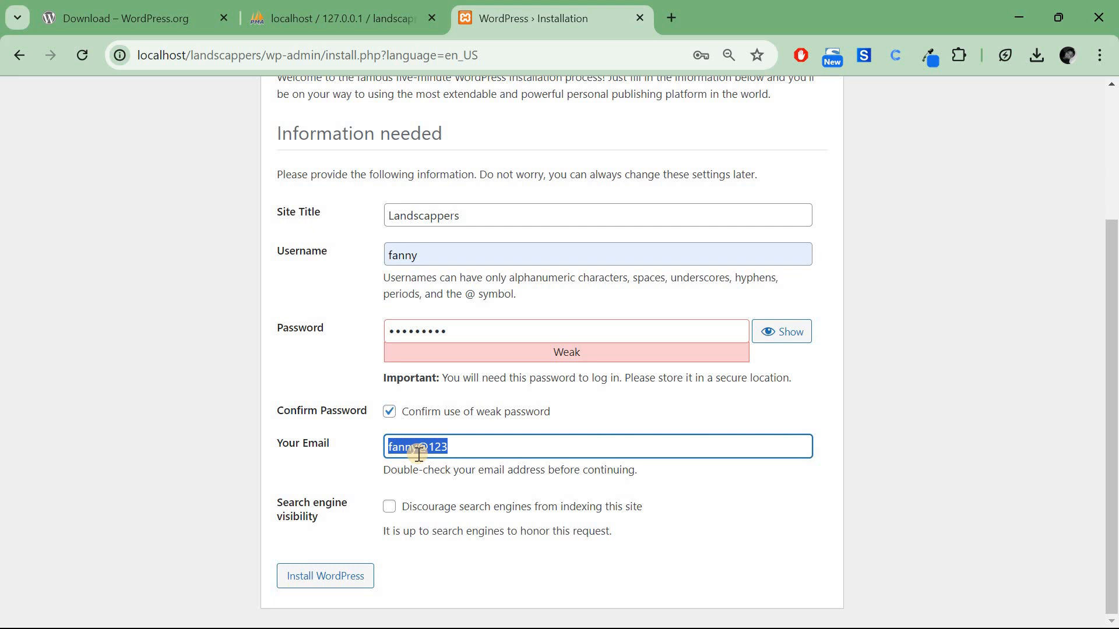
text(ch)
click(606, 483)
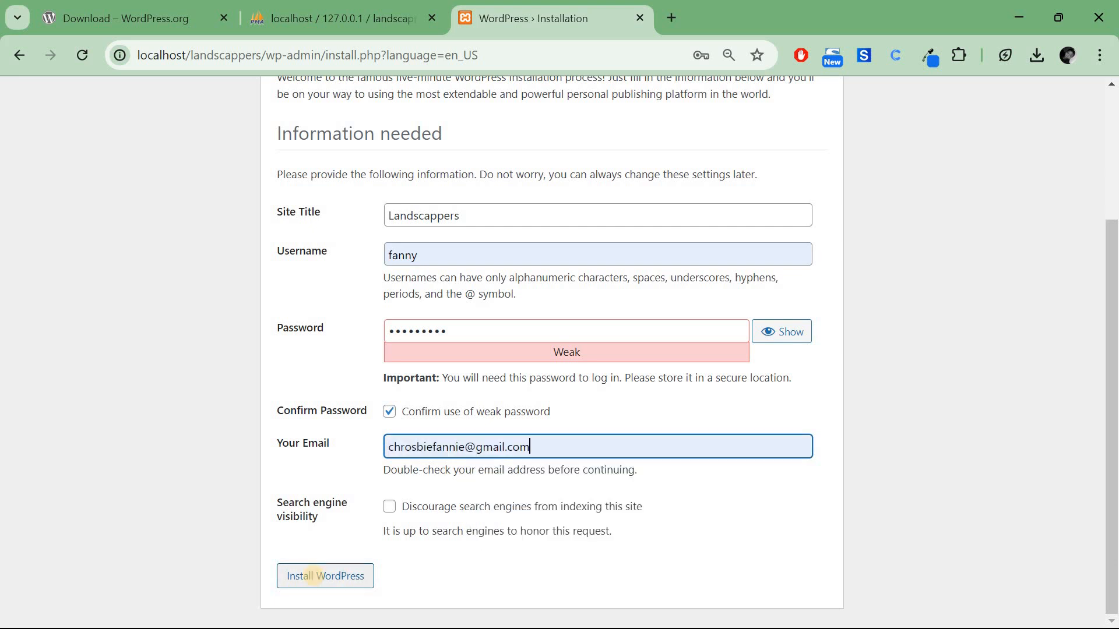
click(314, 579)
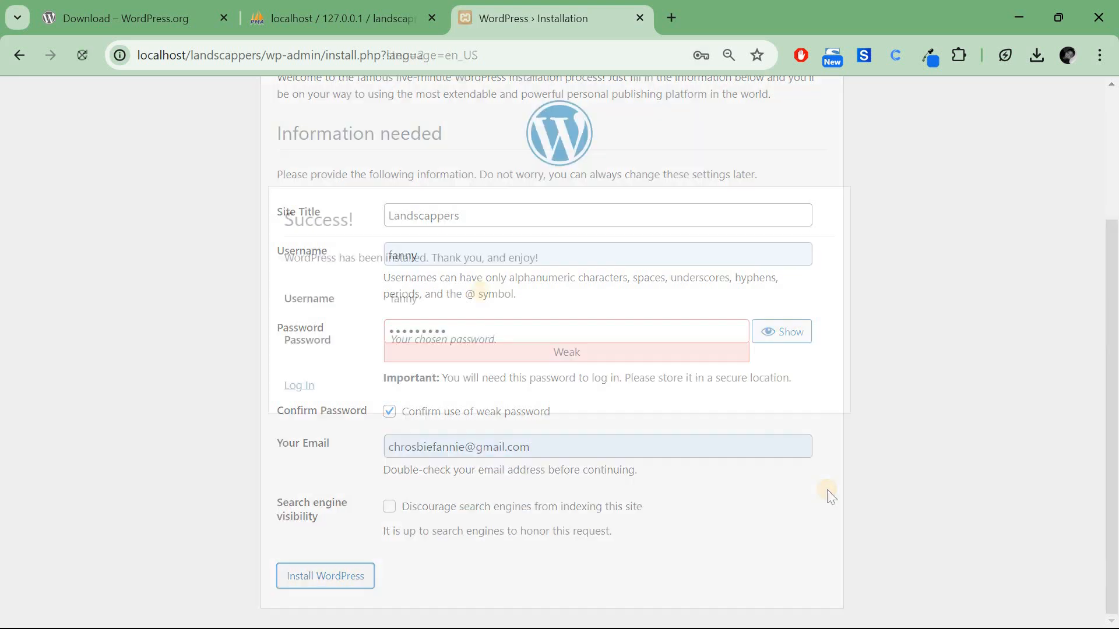
Log in, view the site's front page in a new tab, then return to the Dashboard.
click(297, 385)
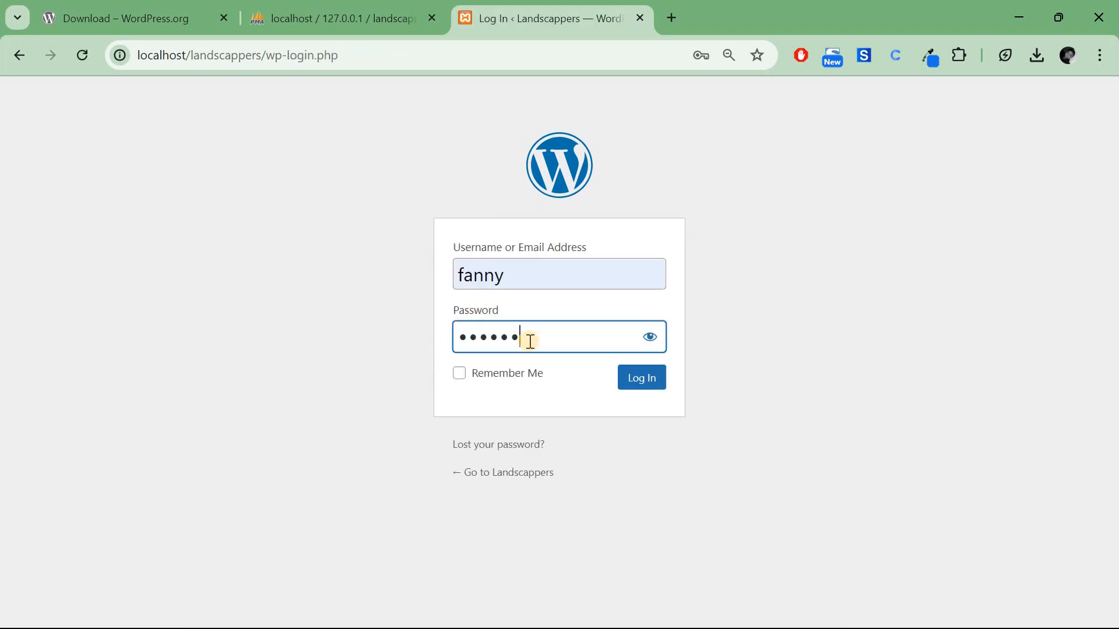
text(1)
click(636, 378)
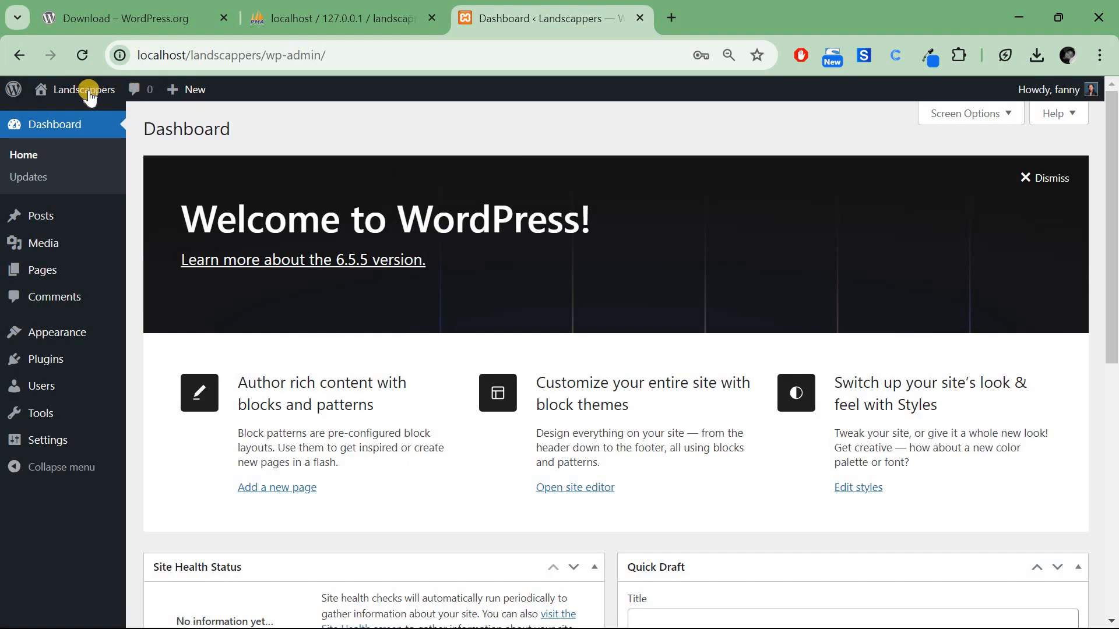
click(88, 99)
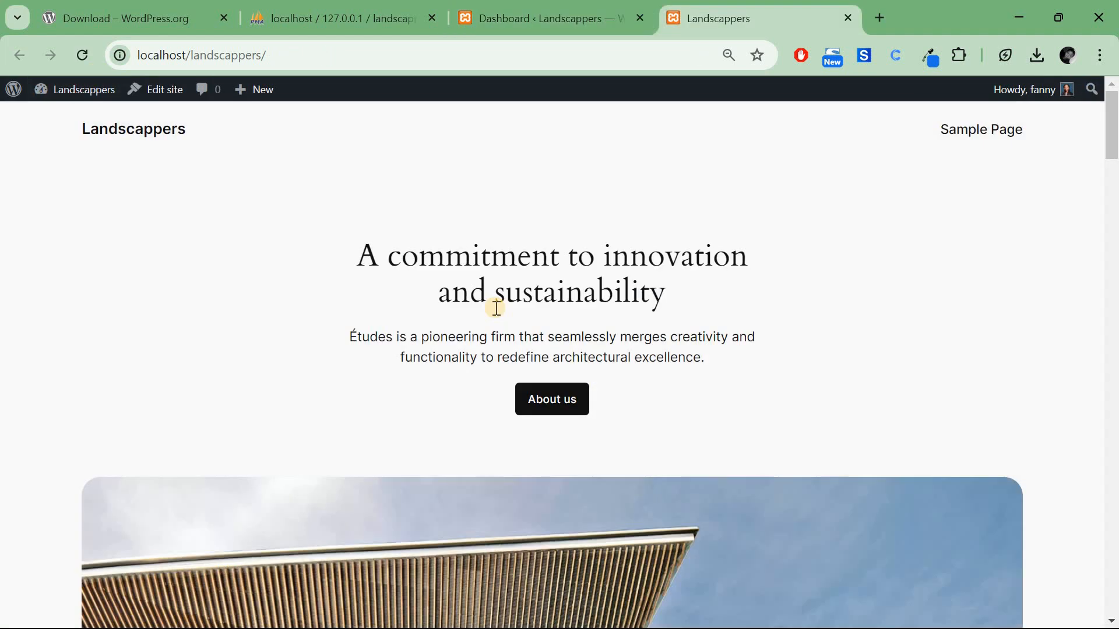
scroll(495, 308, down, 8)
scroll(495, 308, down, 20)
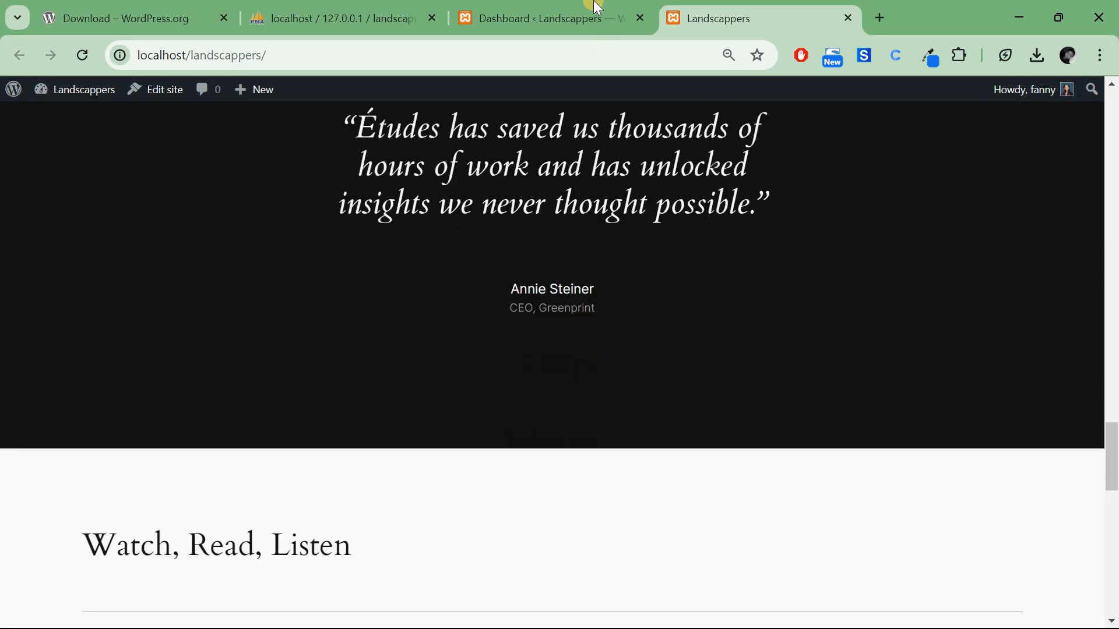
click(596, 9)
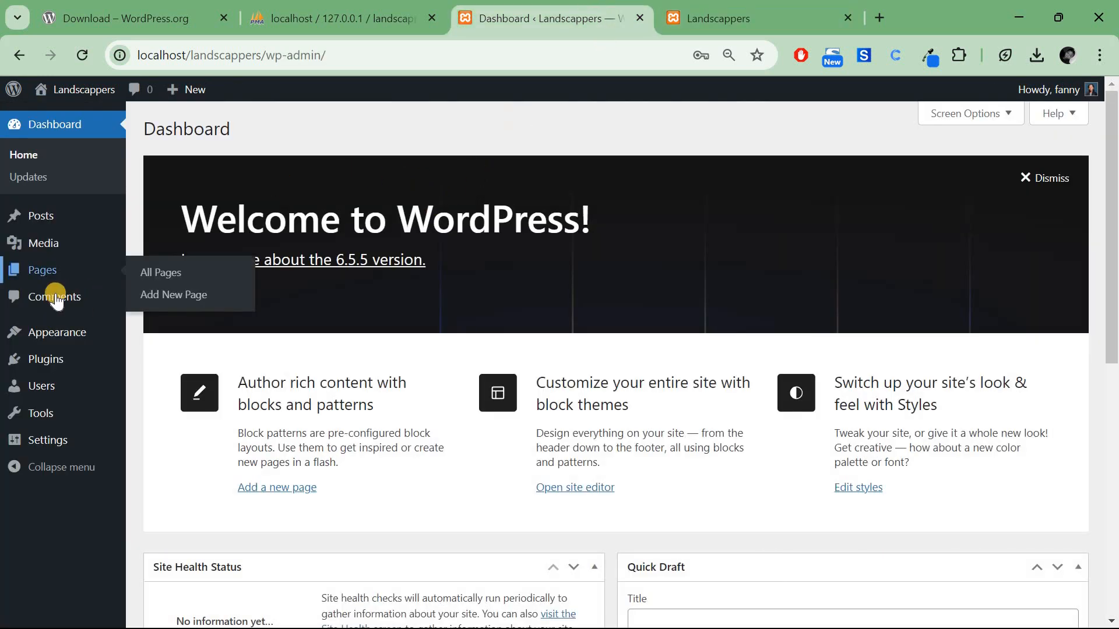
Search Appearance > Themes for 'astra', then install and activate the Astra theme.
mouse_move(17, 338)
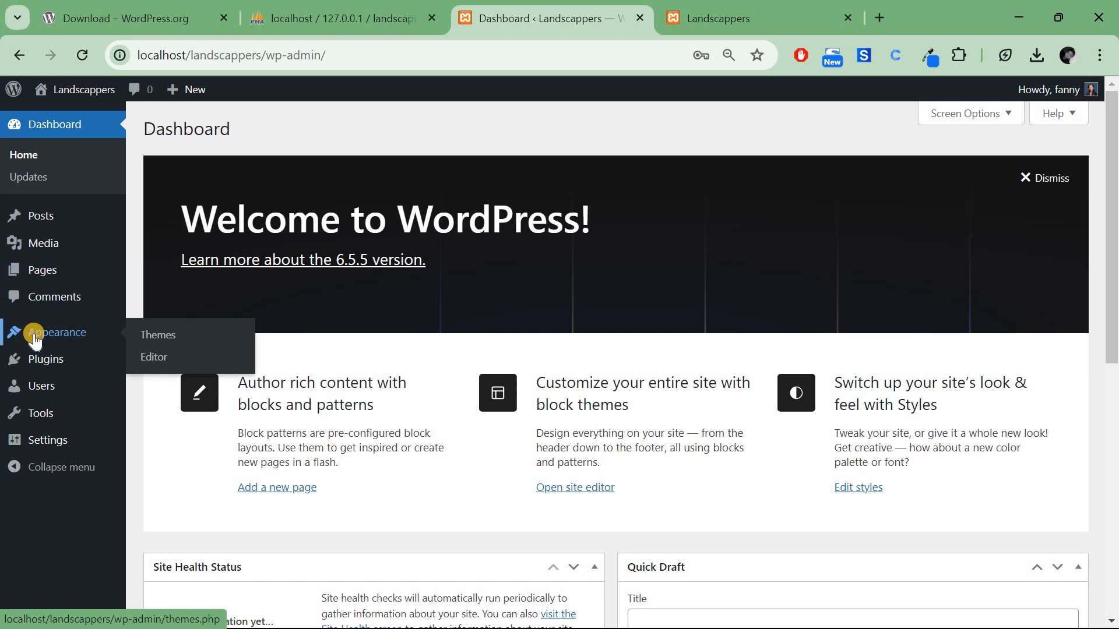
click(172, 342)
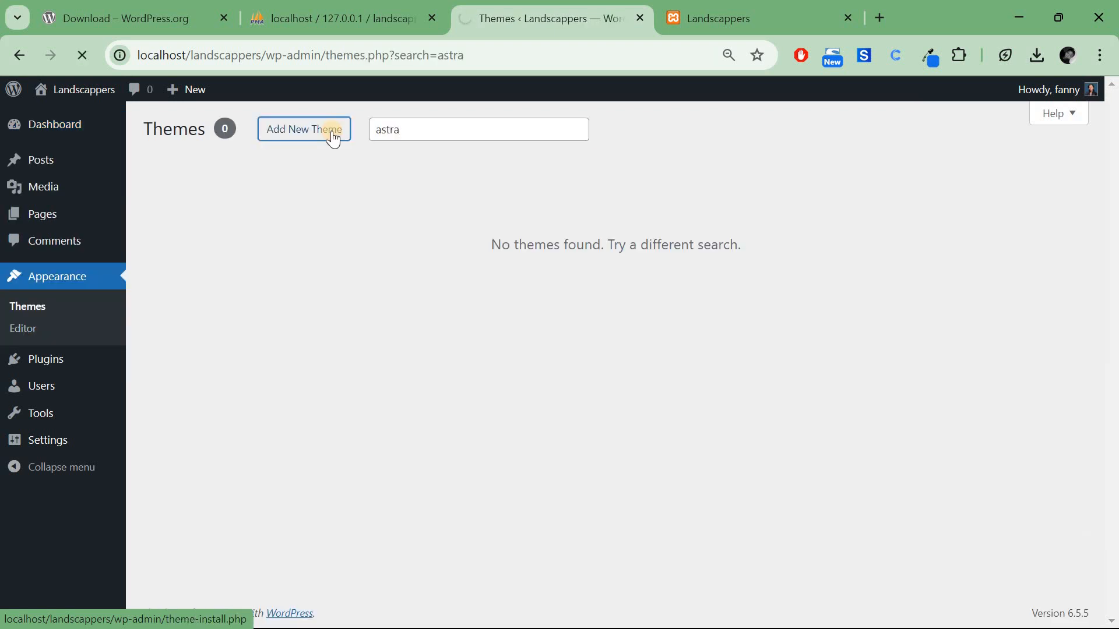
click(334, 138)
click(913, 172)
text(as)
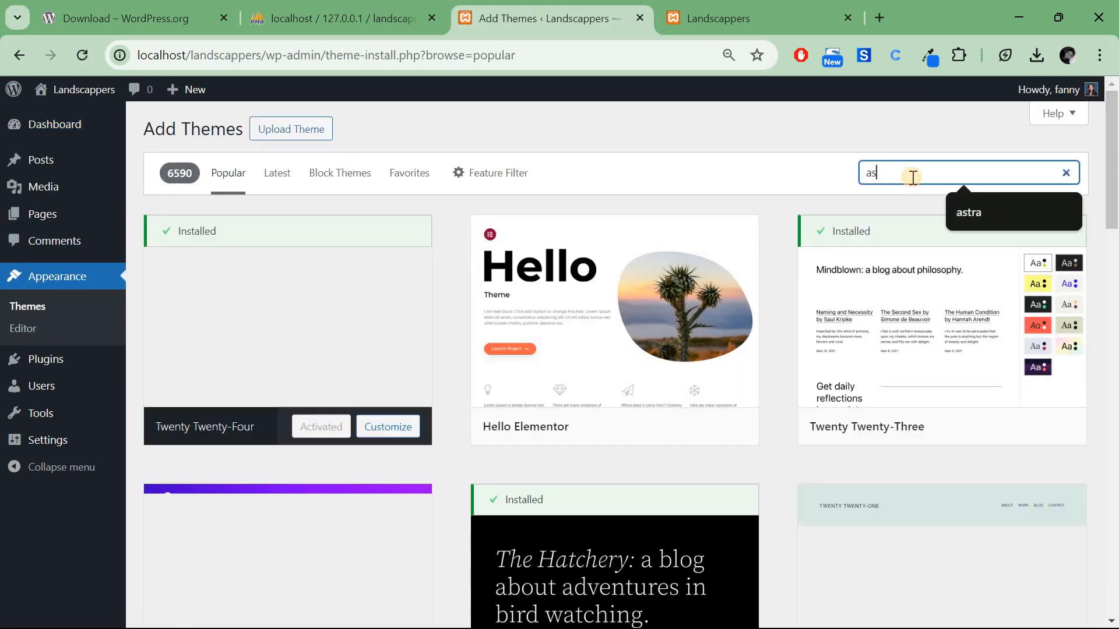
text(tra)
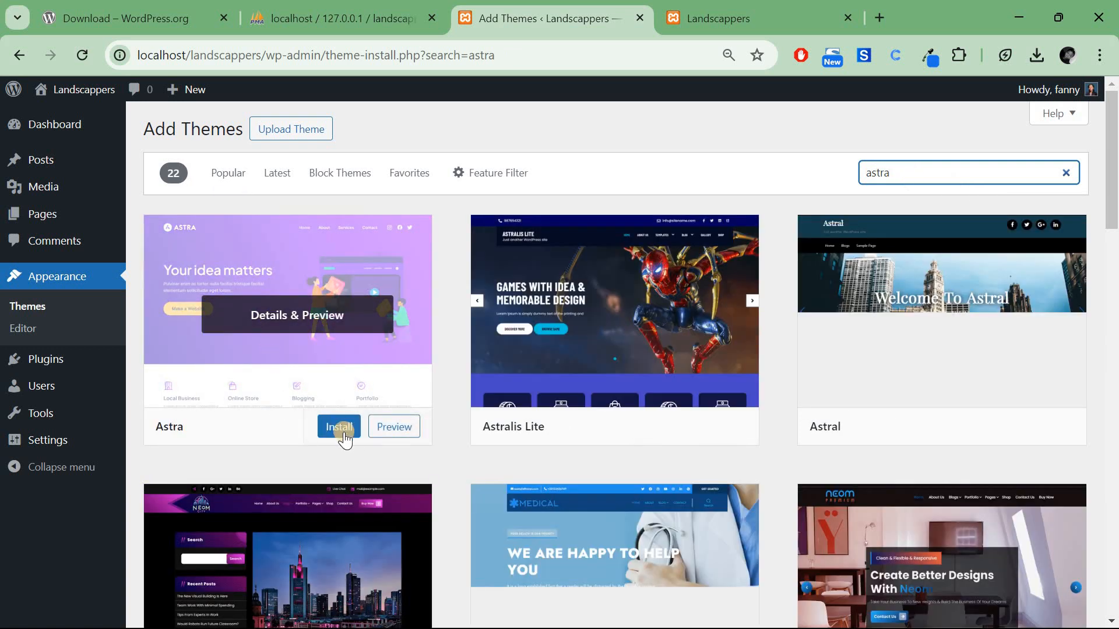
click(344, 436)
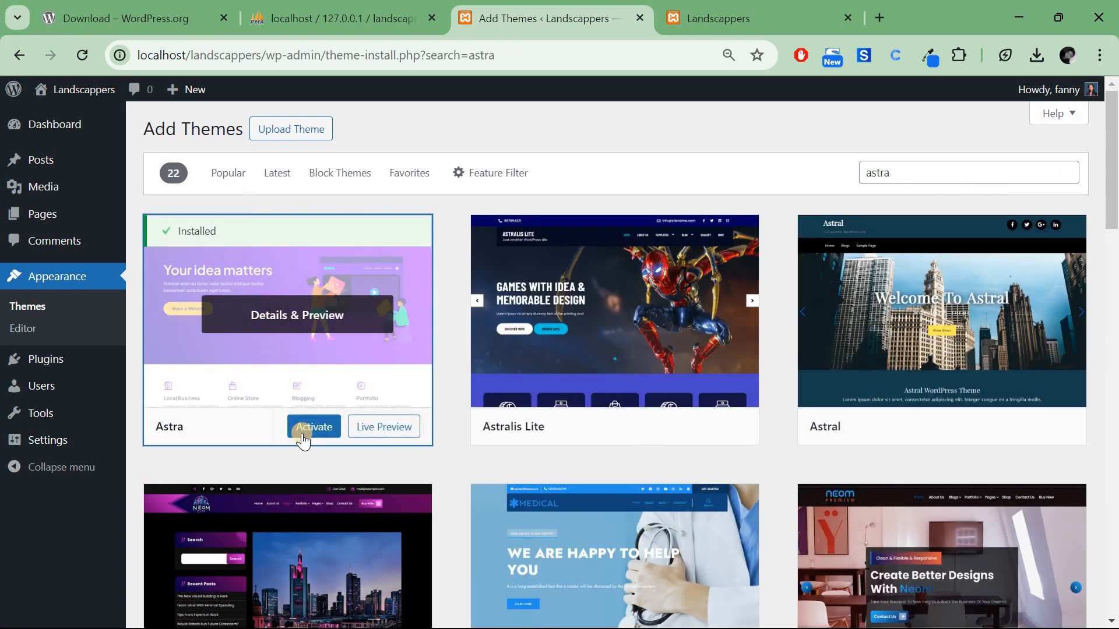
click(314, 431)
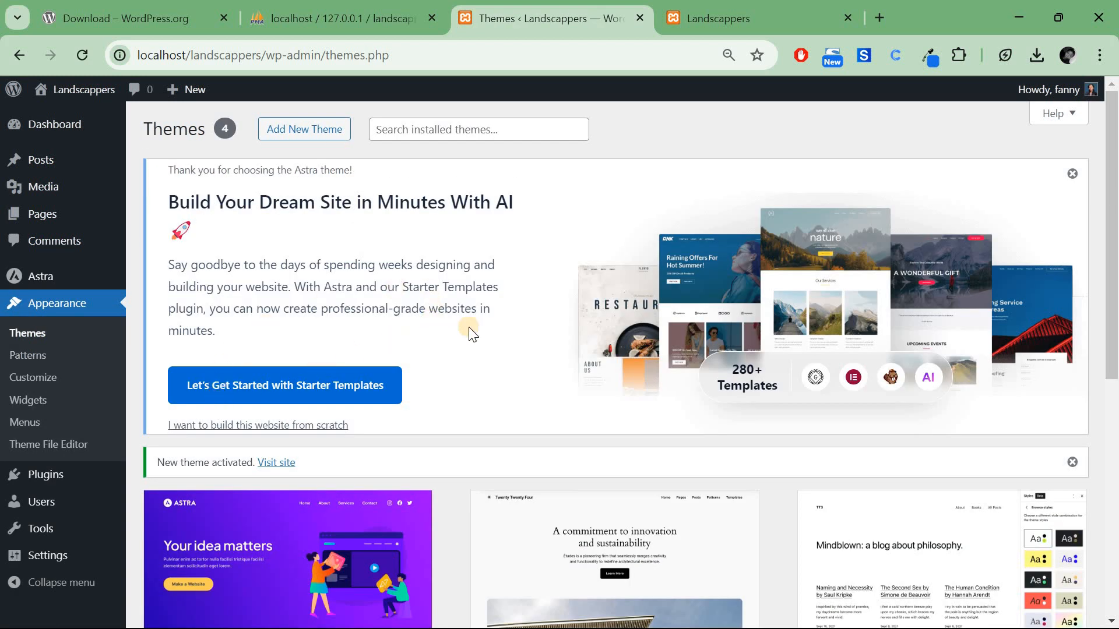
Launch 'Let's Get Started with Starter Templates' from the Themes page.
scroll(469, 328, down, 1)
scroll(469, 328, up, 1)
scroll(472, 334, down, 4)
scroll(472, 333, up, 2)
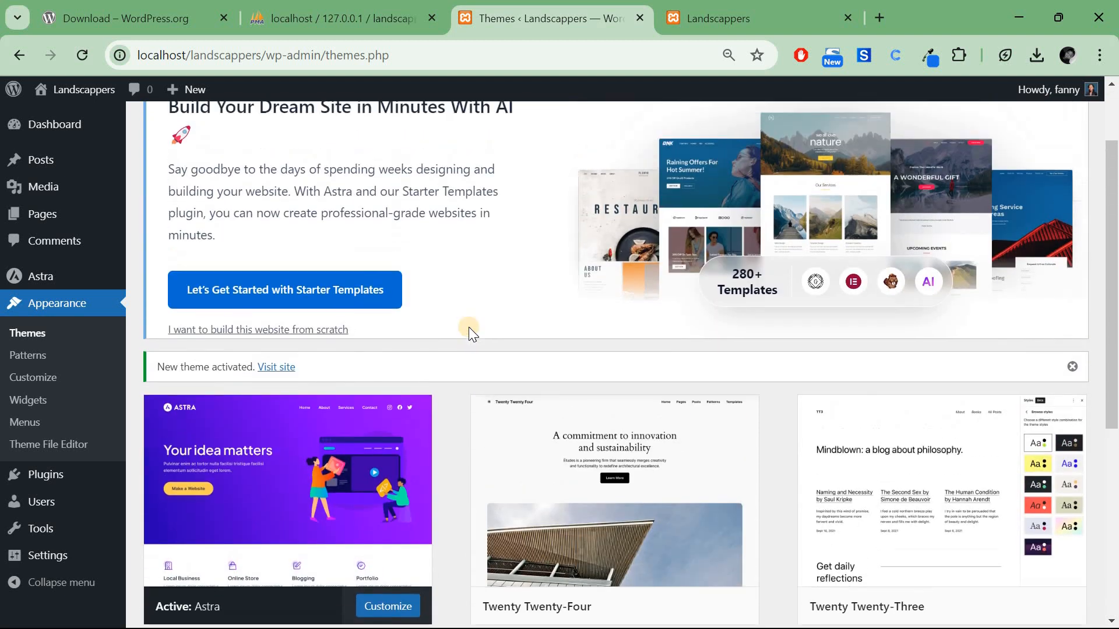
scroll(469, 327, up, 2)
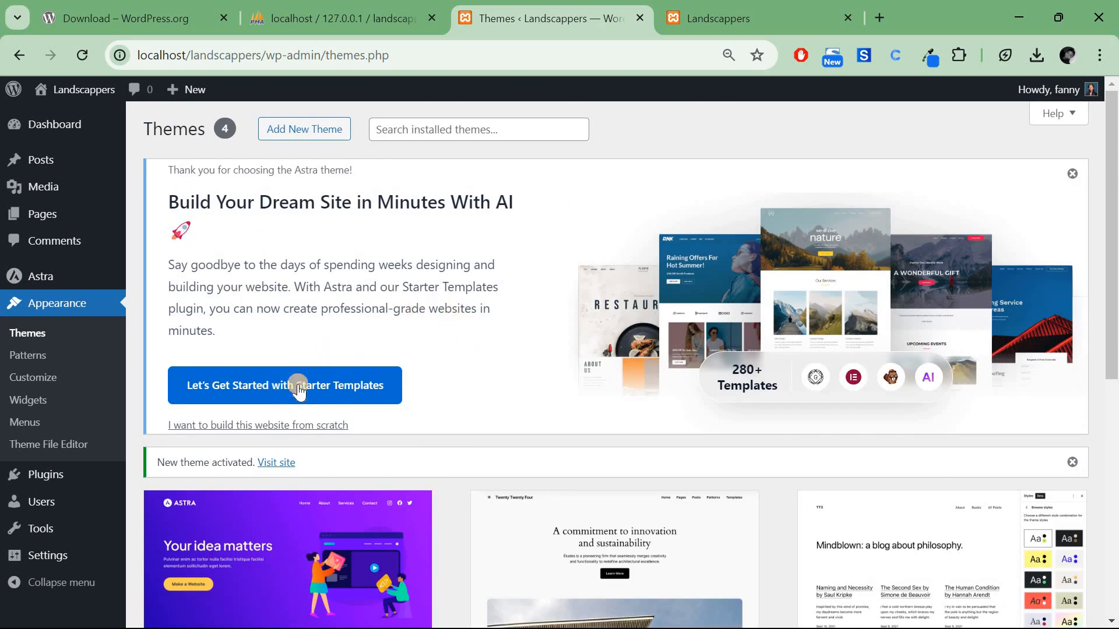
click(357, 387)
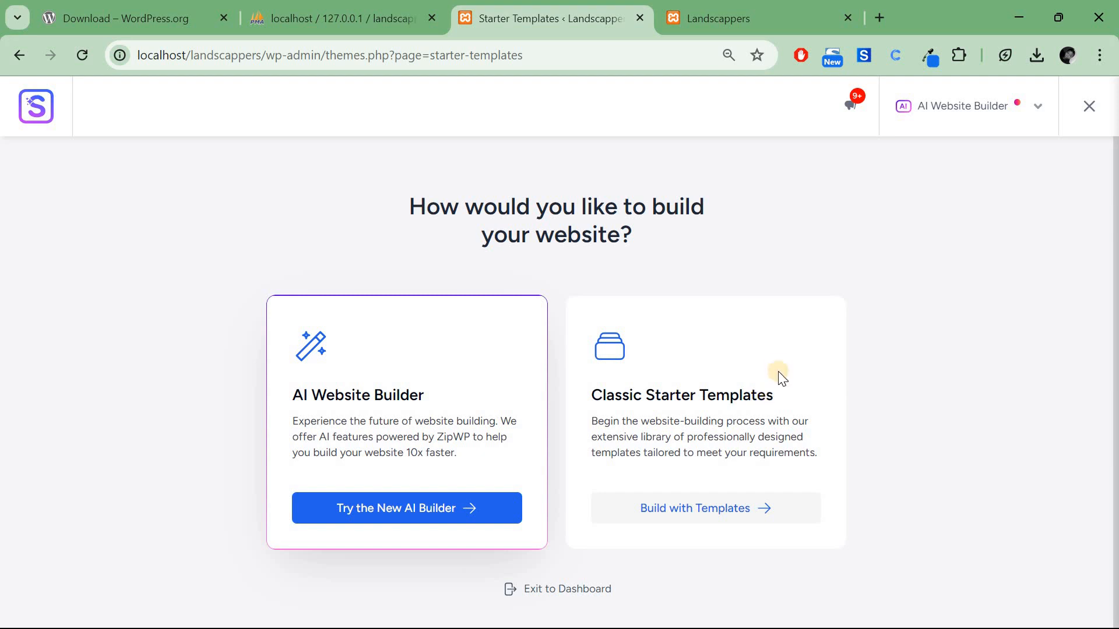
Choose classic Starter Templates with the Elementor builder and open Home and Garden Decor.
click(729, 516)
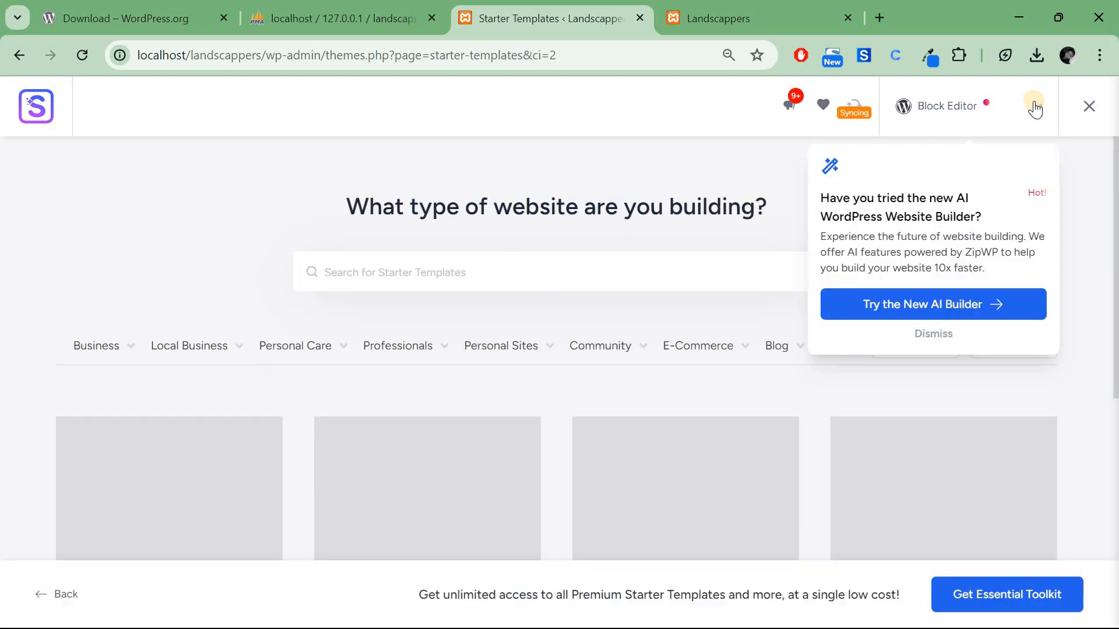
click(1034, 105)
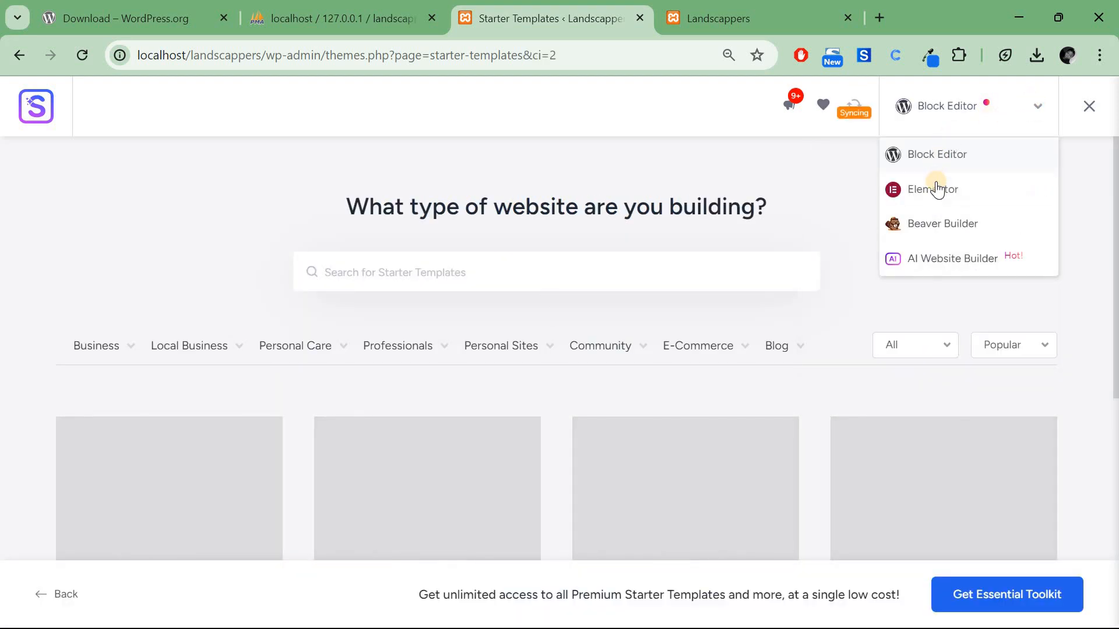
click(935, 187)
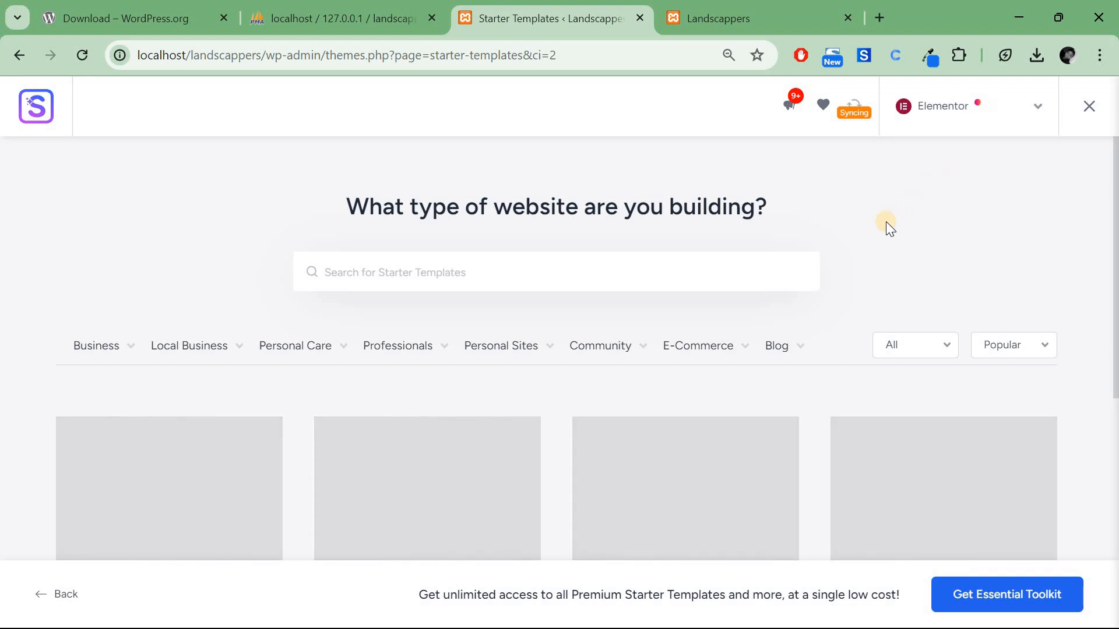
scroll(886, 221, down, 1)
mouse_move(416, 297)
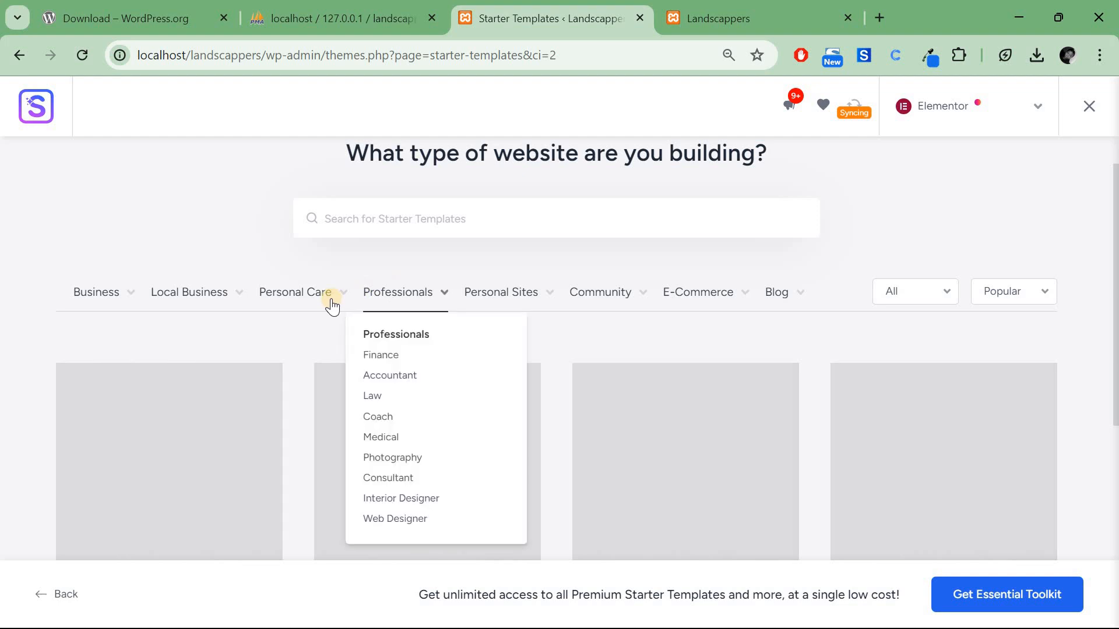
mouse_move(157, 302)
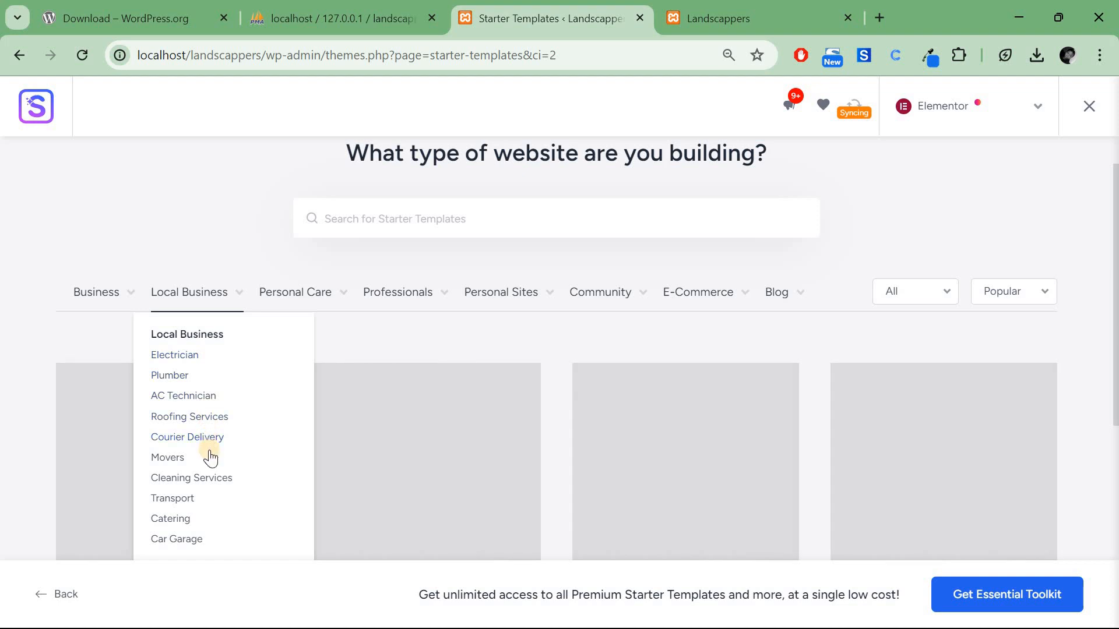
scroll(209, 458, down, 1)
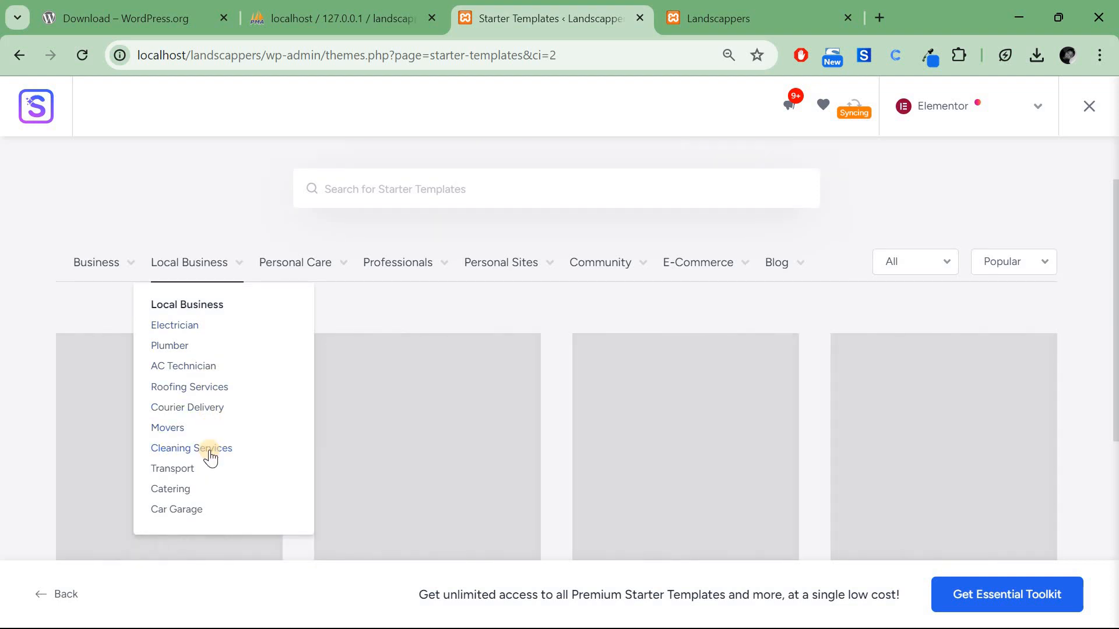
mouse_move(300, 269)
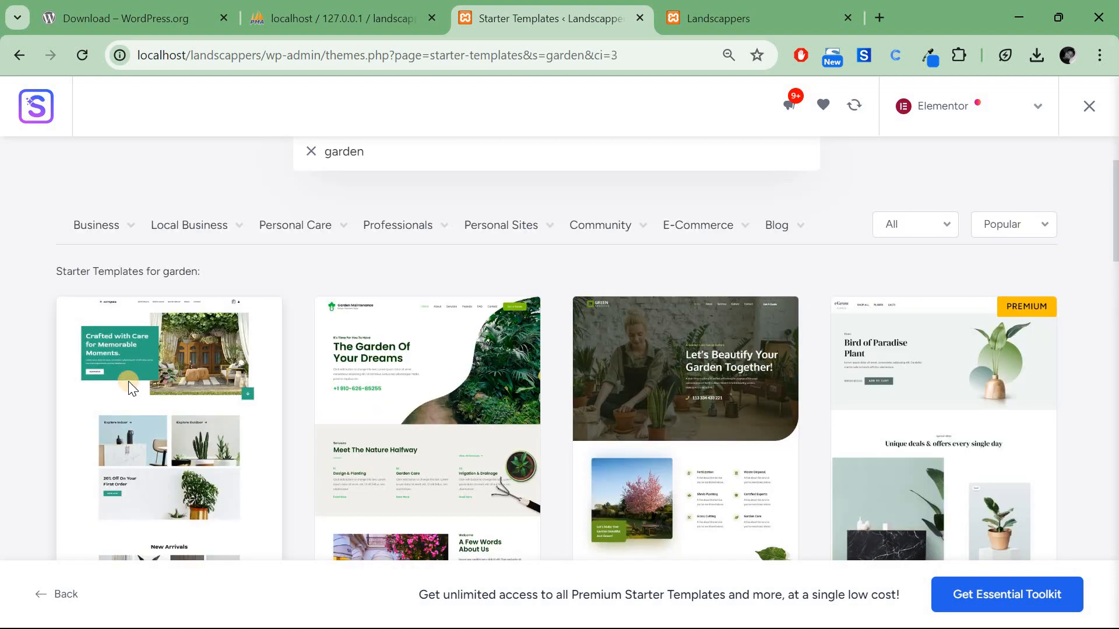
click(129, 389)
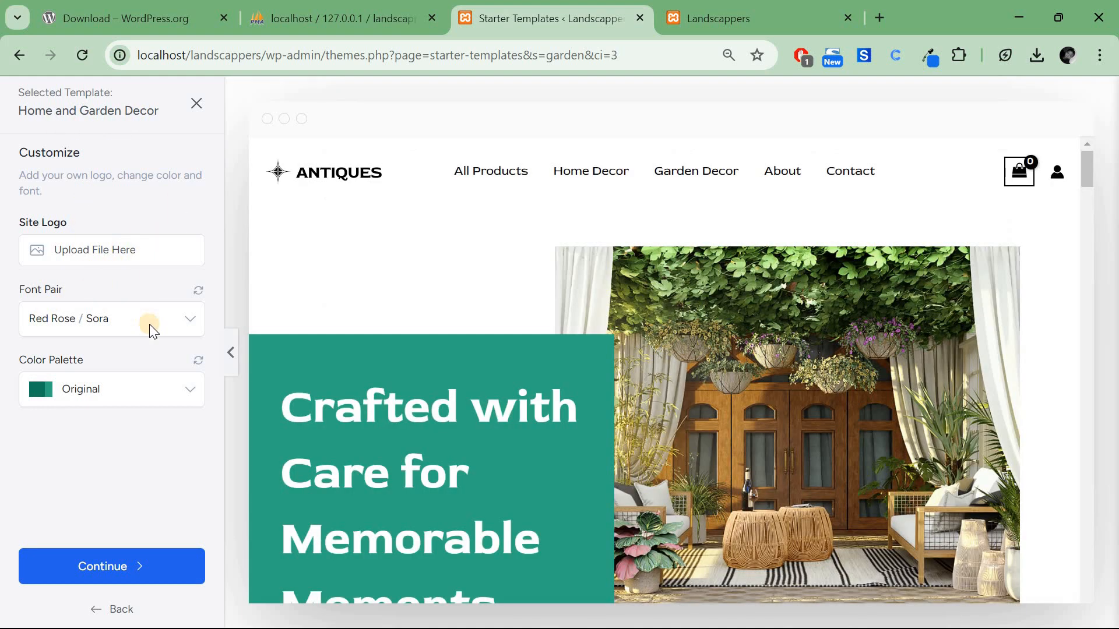
Choose the Poppins / Lato font pair and try the green Style 2 and red Style 3 palettes.
click(150, 324)
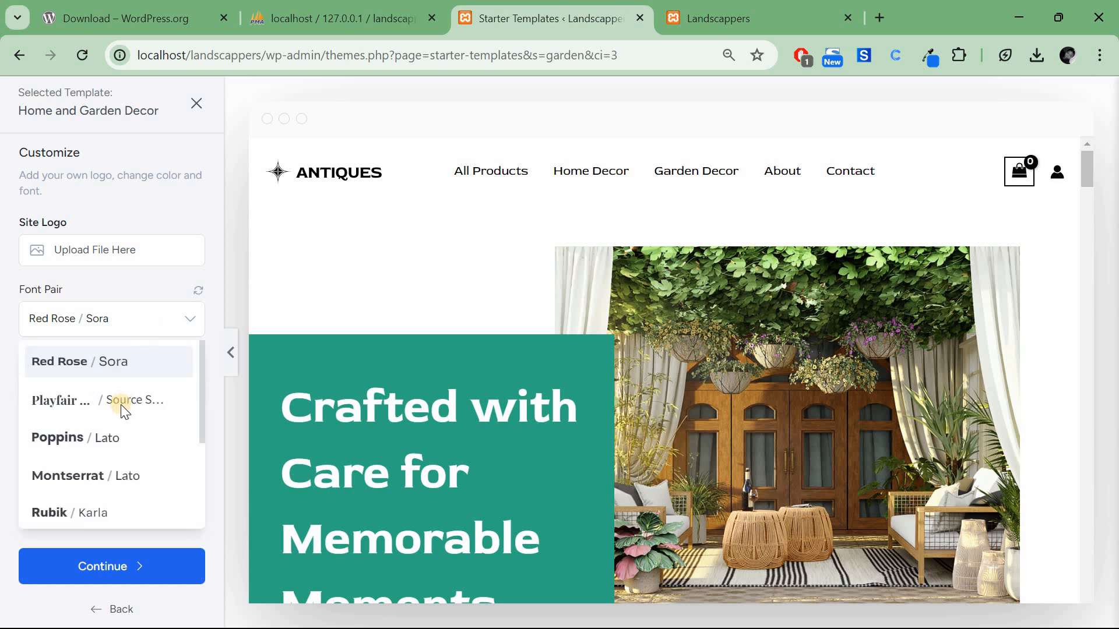
click(109, 438)
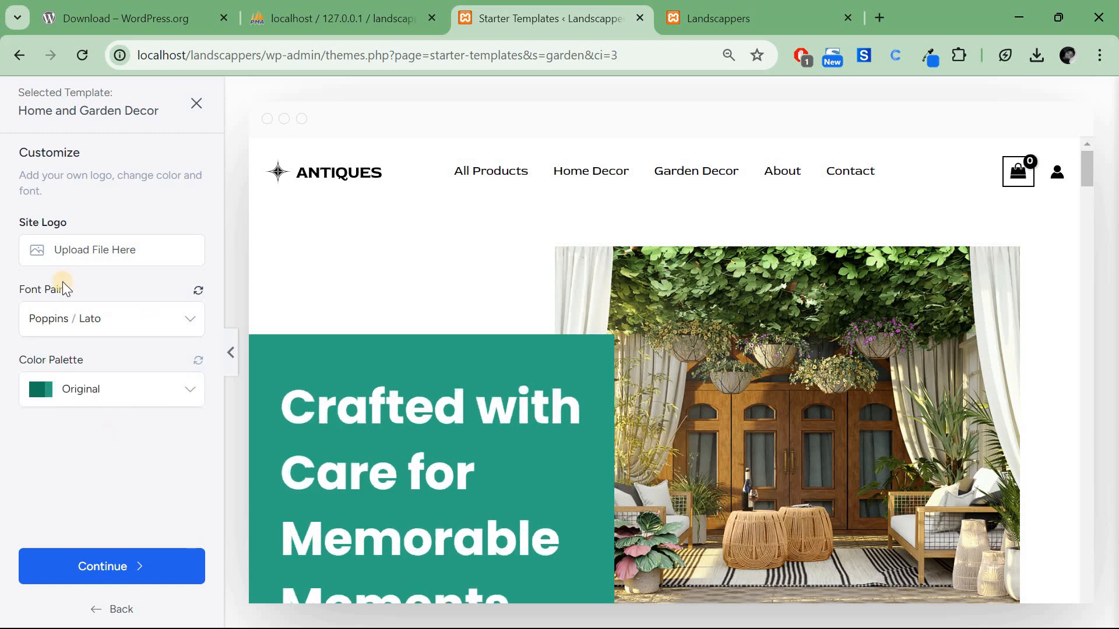
click(100, 393)
click(98, 511)
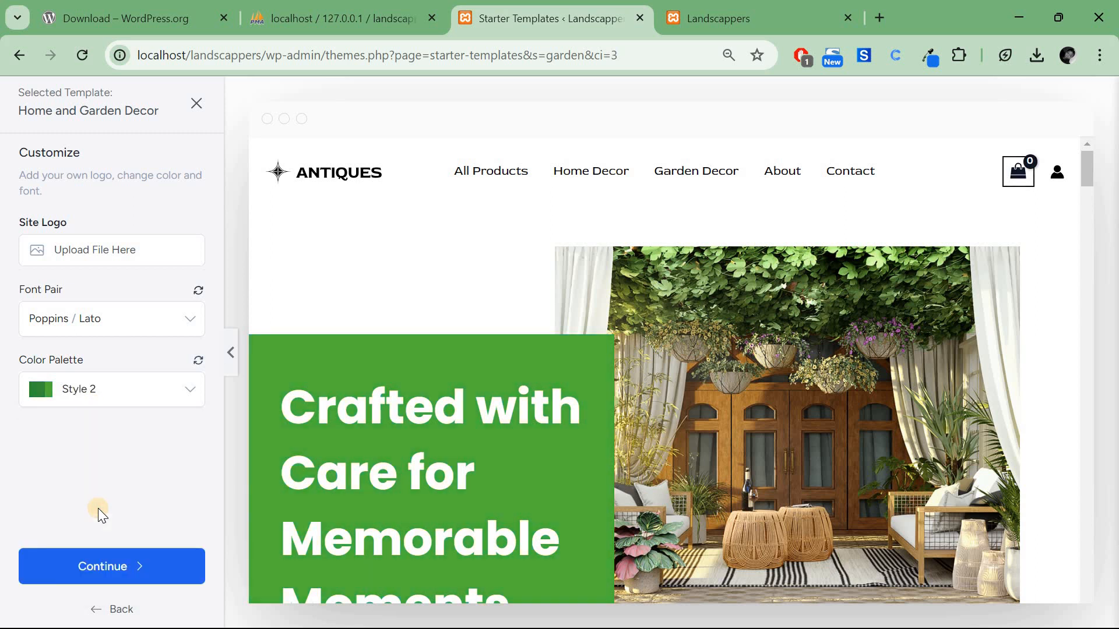
click(119, 390)
click(109, 536)
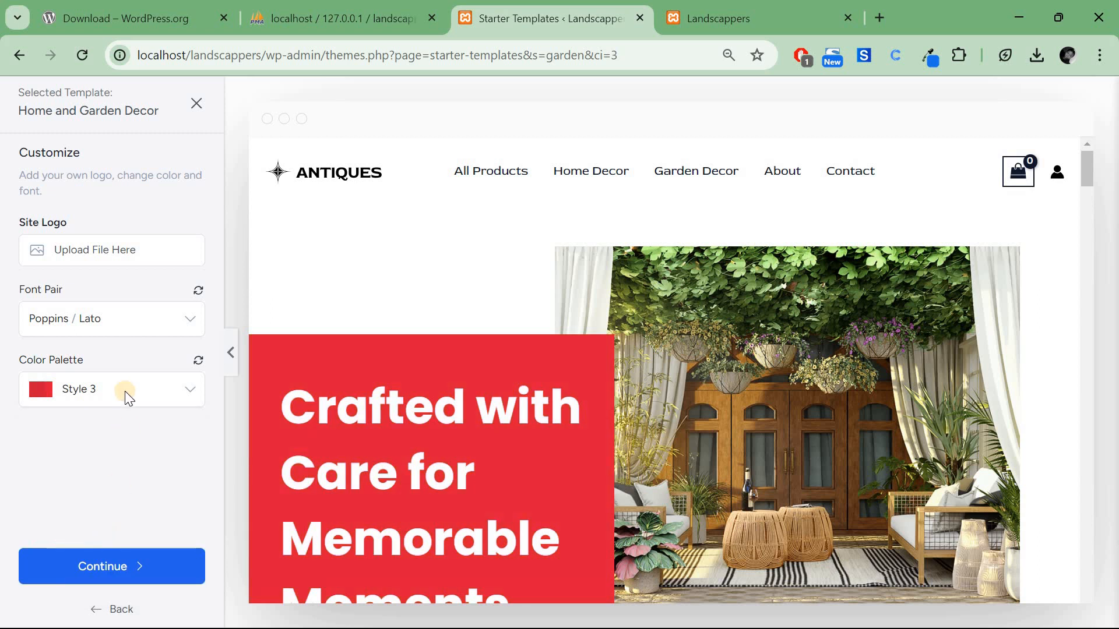
Try the blue Style 10 palette, then settle on Style 8 and continue.
click(106, 393)
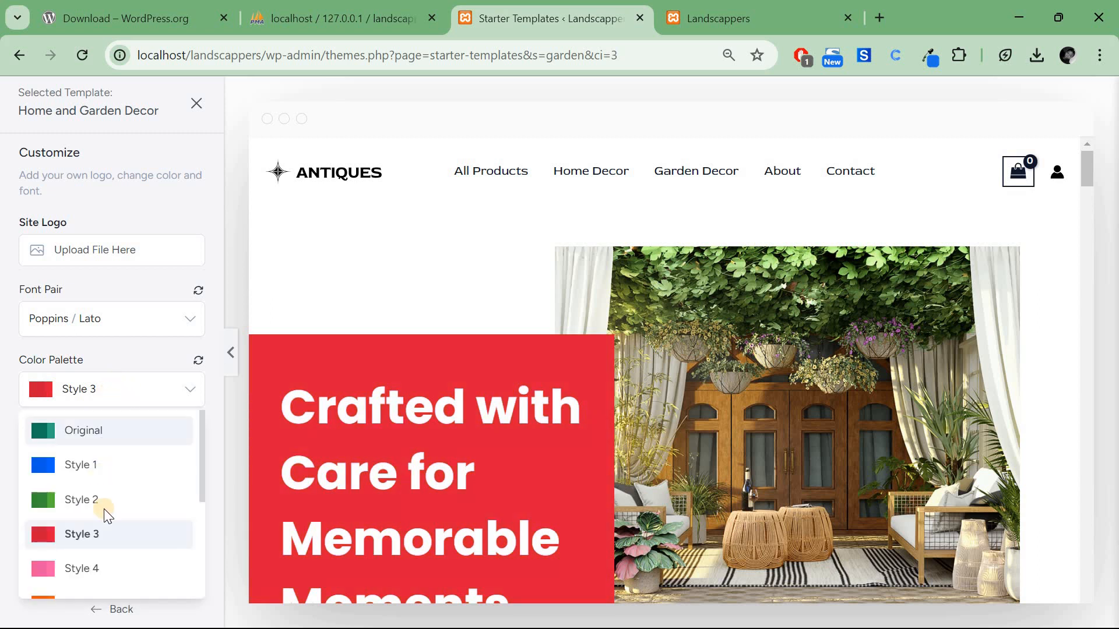
scroll(103, 508, down, 2)
scroll(105, 511, down, 3)
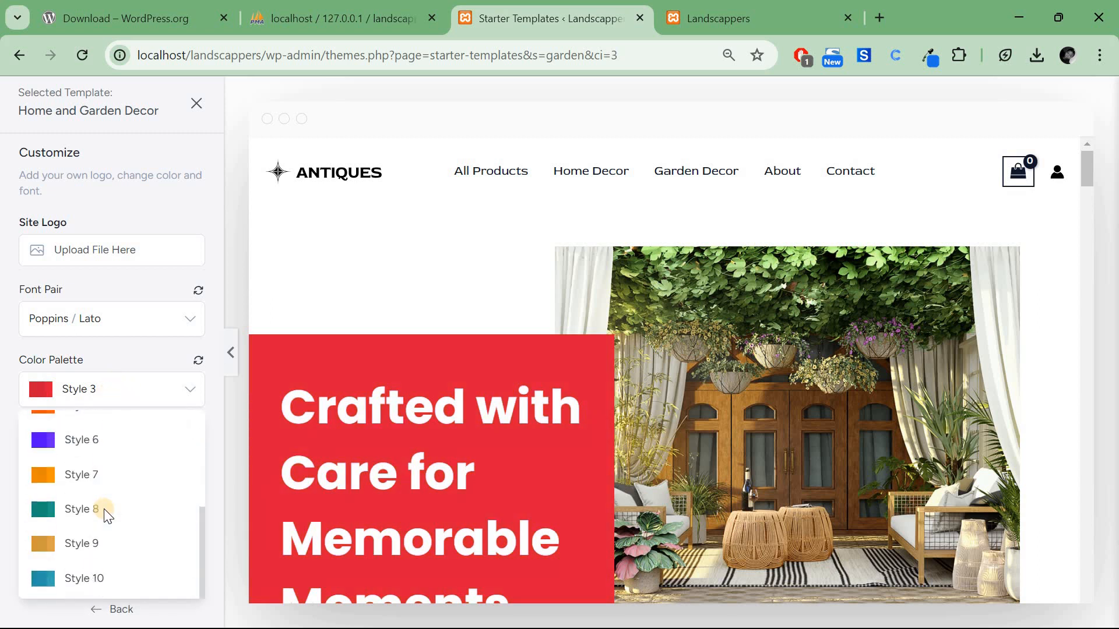
click(93, 580)
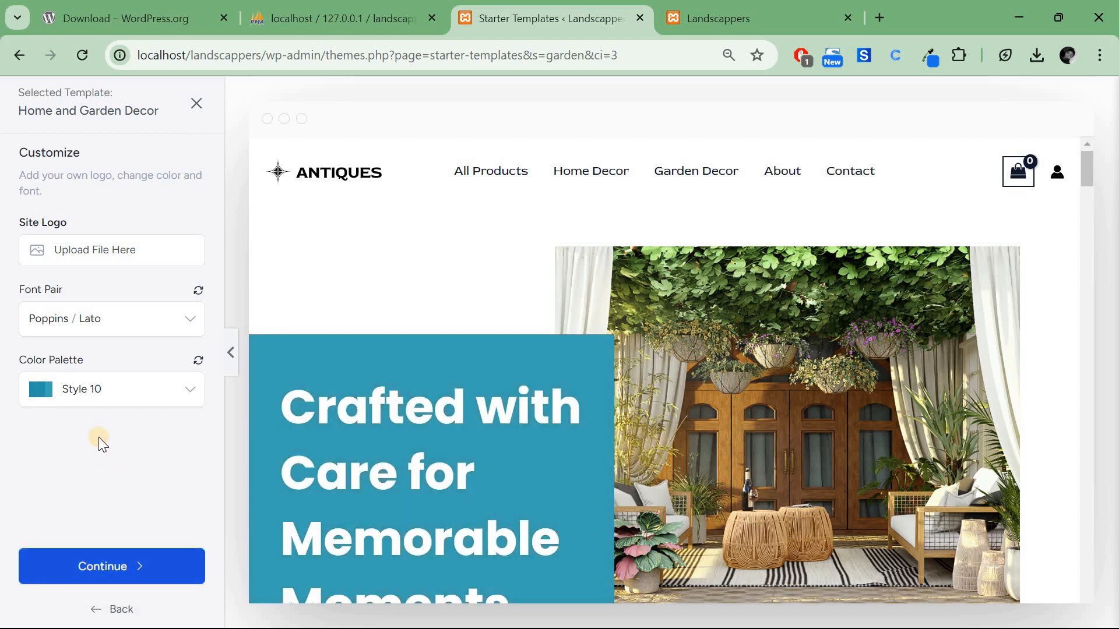
click(89, 397)
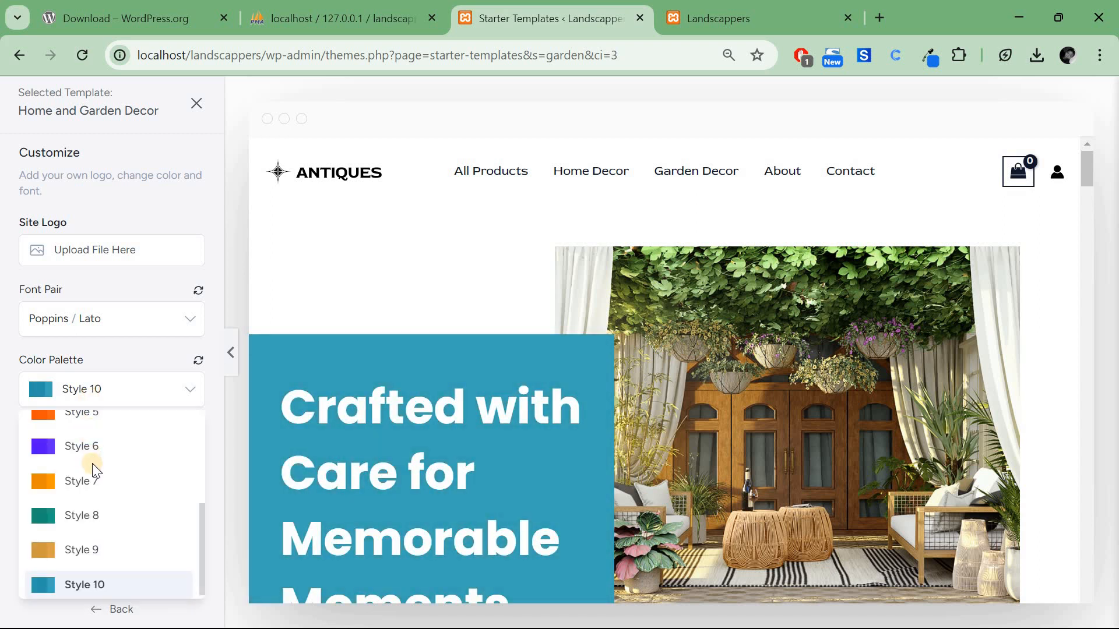
scroll(96, 514, up, 1)
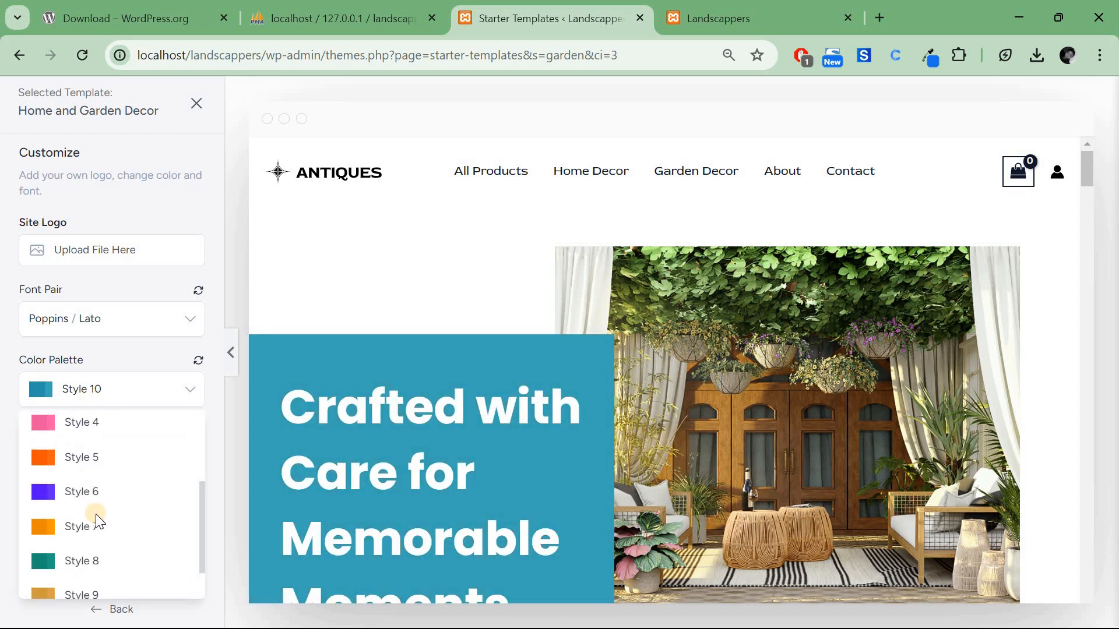
click(98, 559)
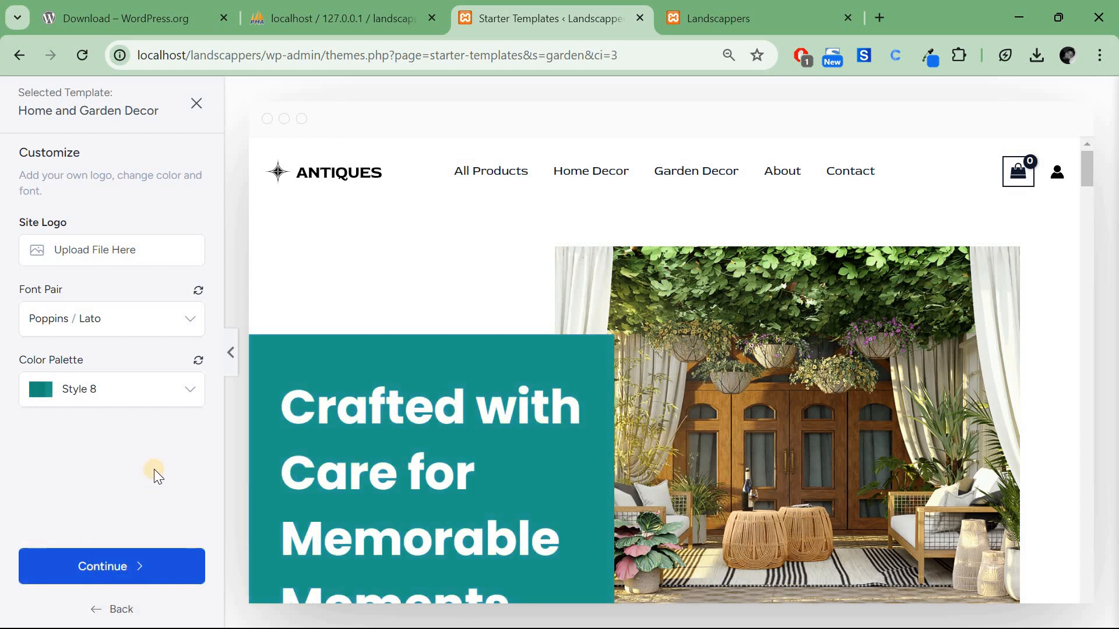
click(123, 567)
Enable the Sales Funnels and Free Live Chat features, then submit and build the website.
scroll(766, 370, down, 2)
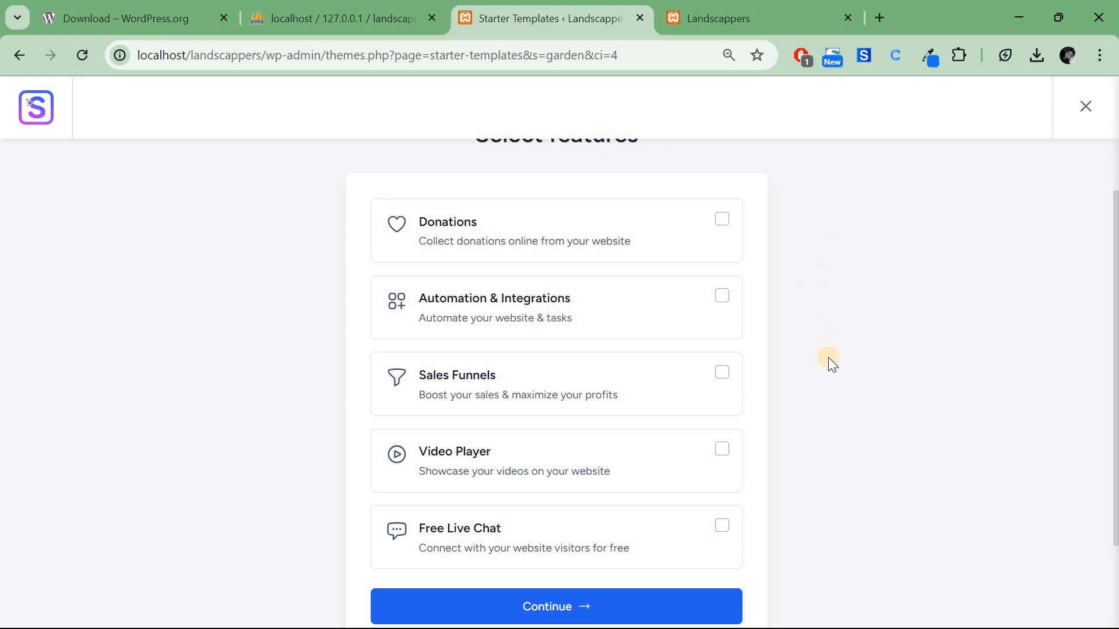
click(721, 373)
click(722, 526)
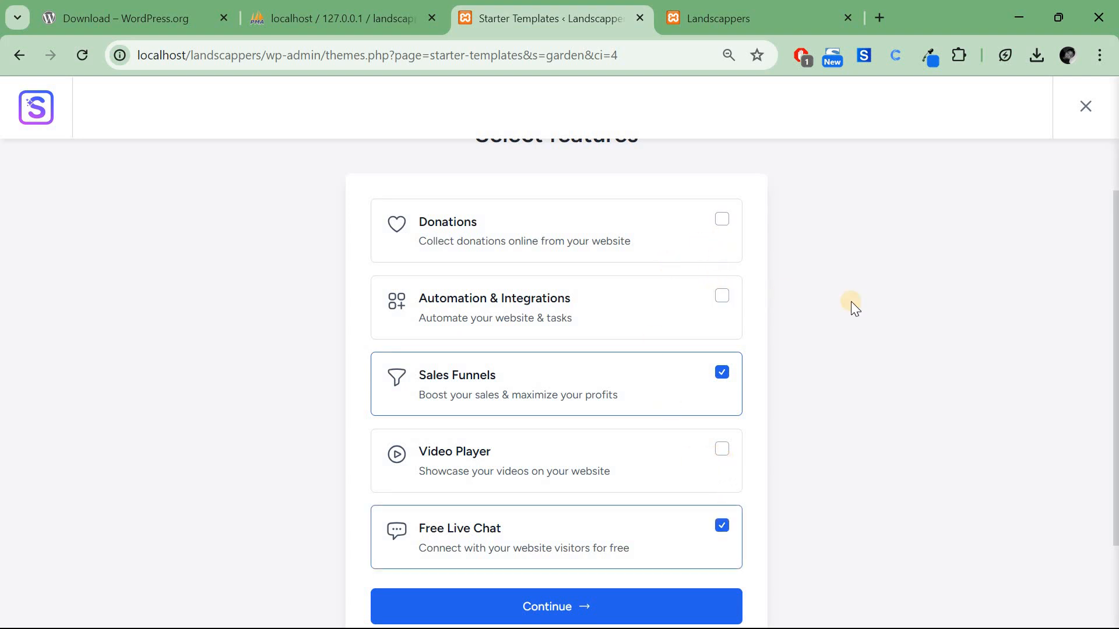
click(599, 607)
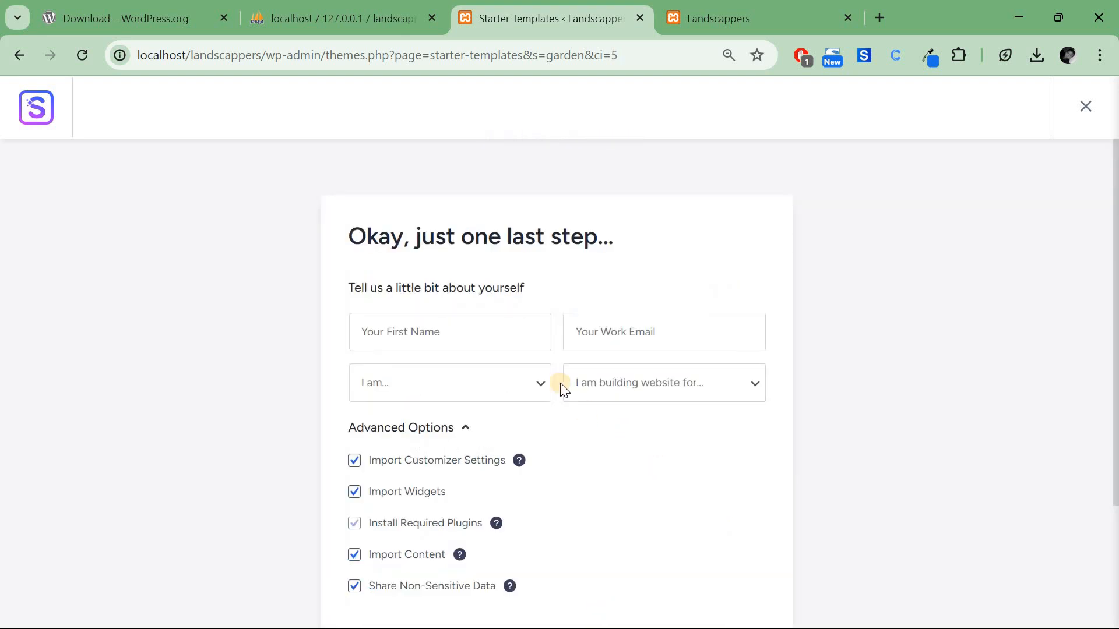
scroll(404, 243, down, 1)
click(428, 269)
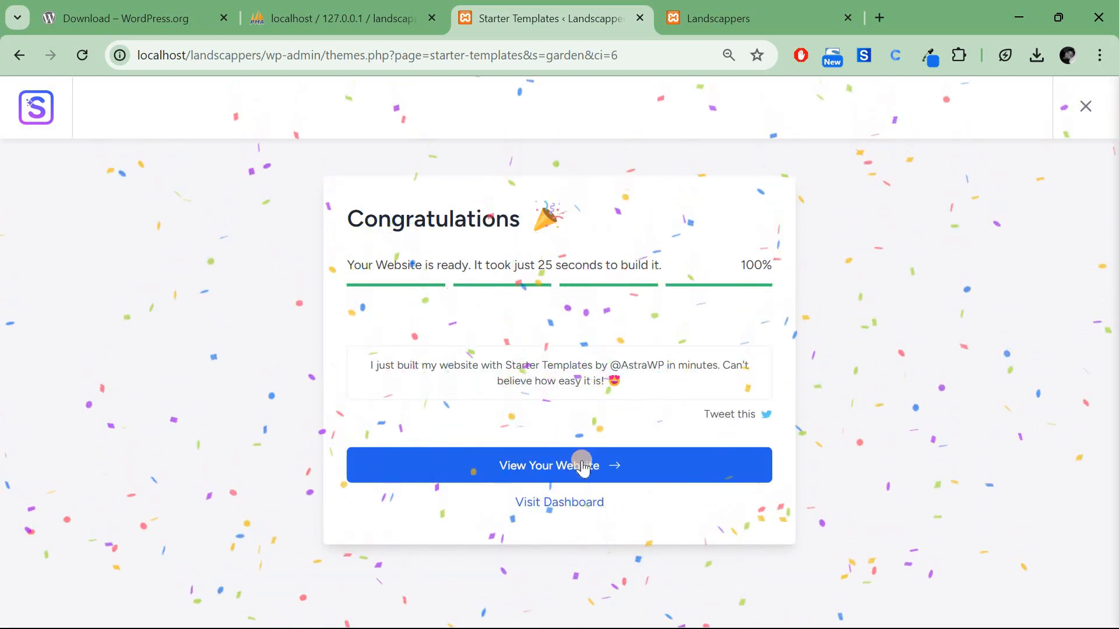
View the built Landscappers homepage down to the footer and back, then enter the Customizer.
click(584, 462)
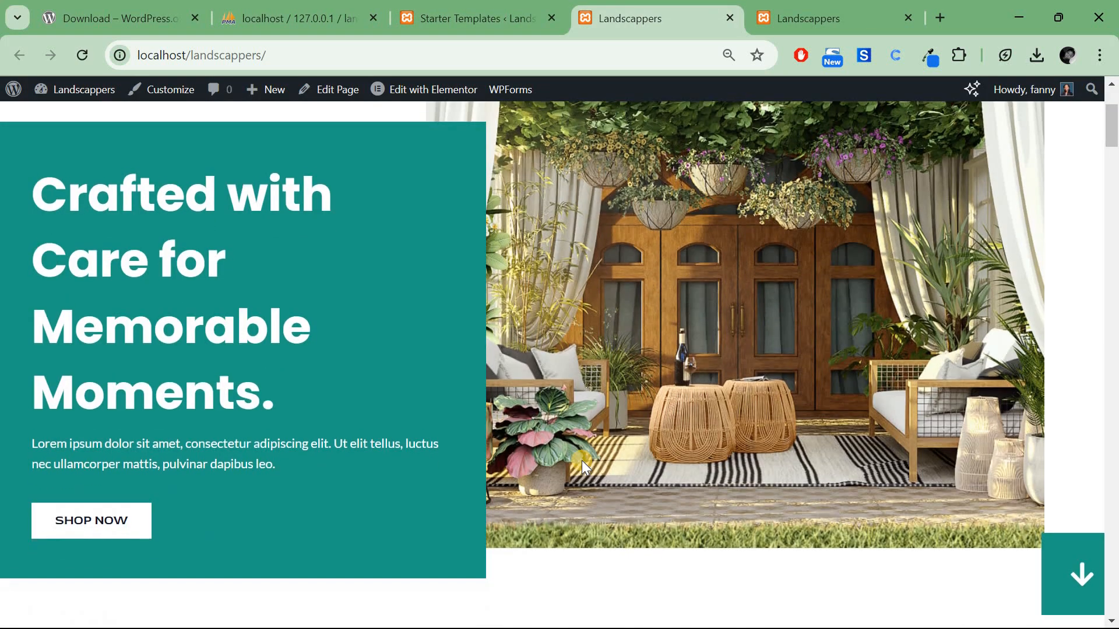
scroll(581, 460, down, 10)
scroll(582, 461, down, 15)
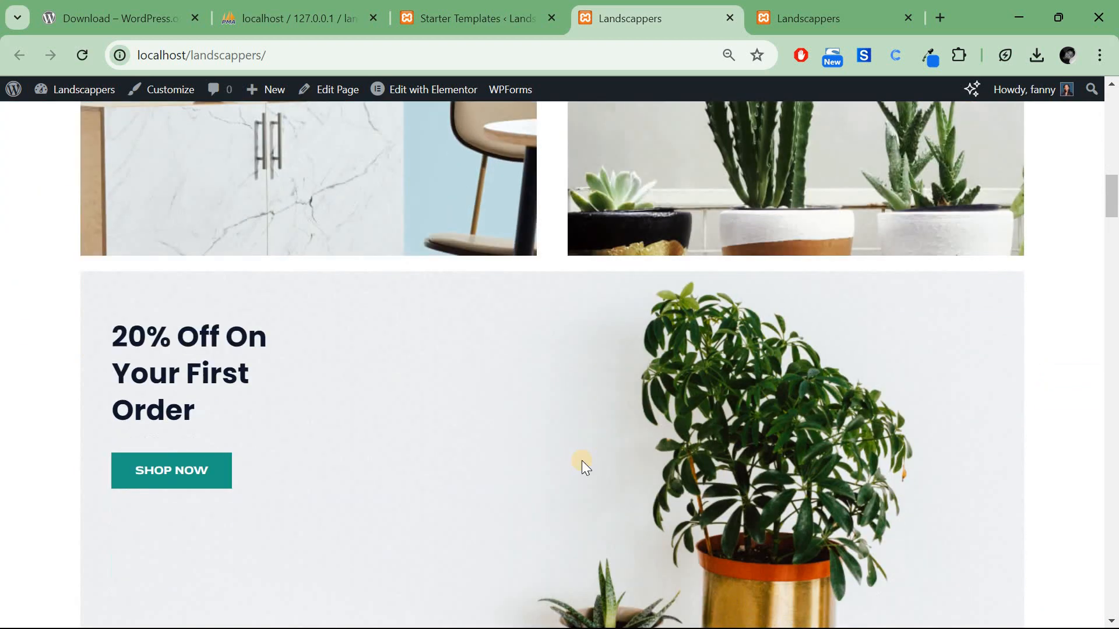
scroll(581, 460, down, 15)
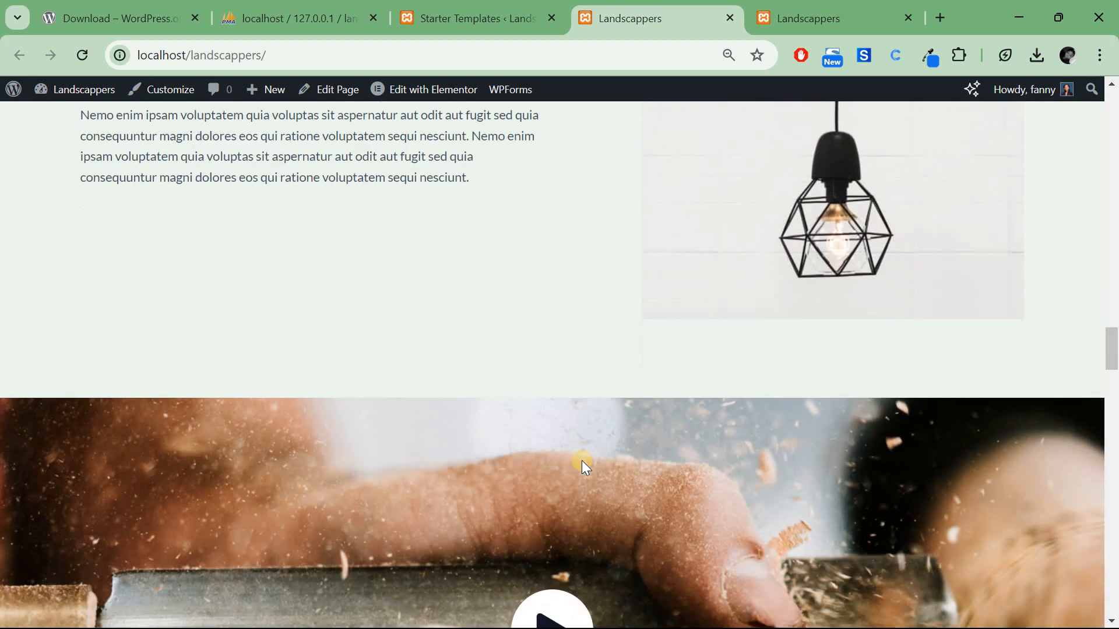
scroll(581, 460, down, 15)
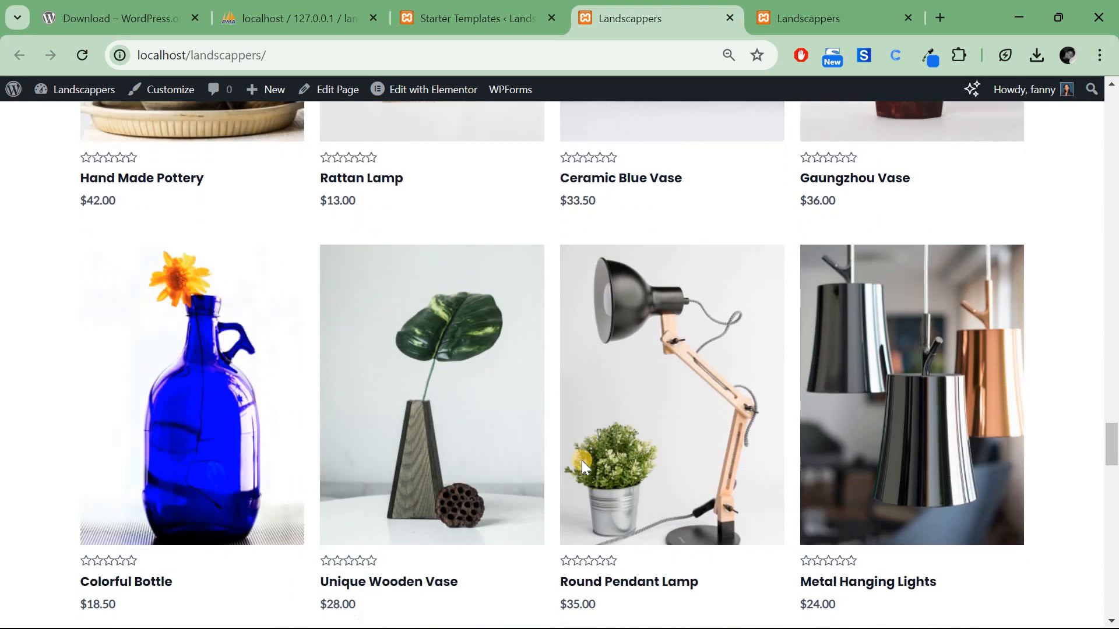
scroll(581, 460, down, 14)
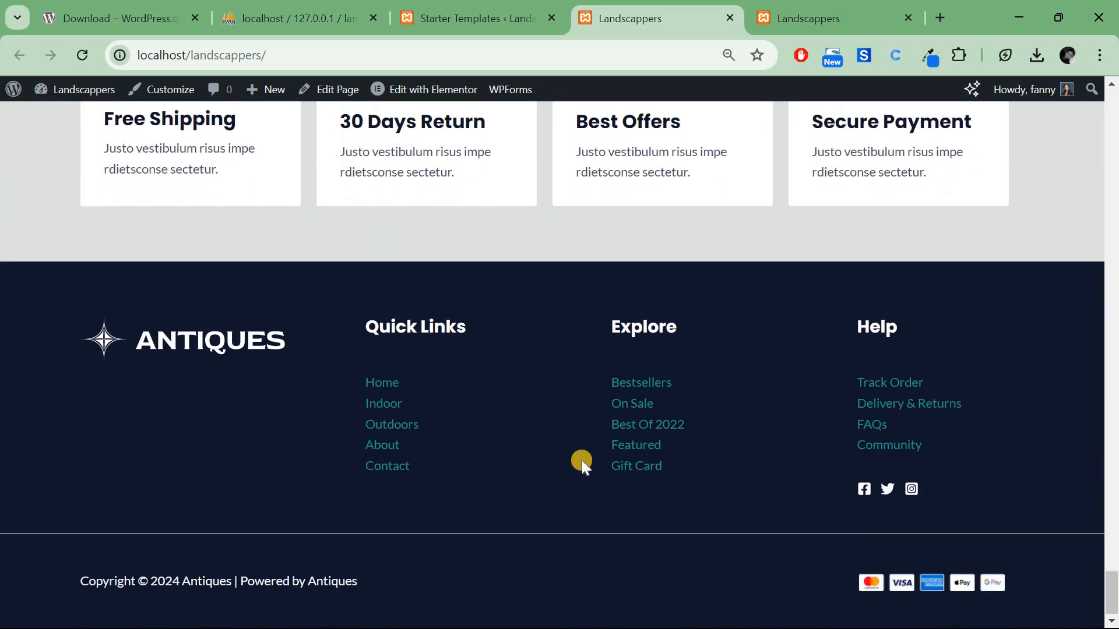
scroll(582, 461, up, 20)
scroll(581, 460, up, 20)
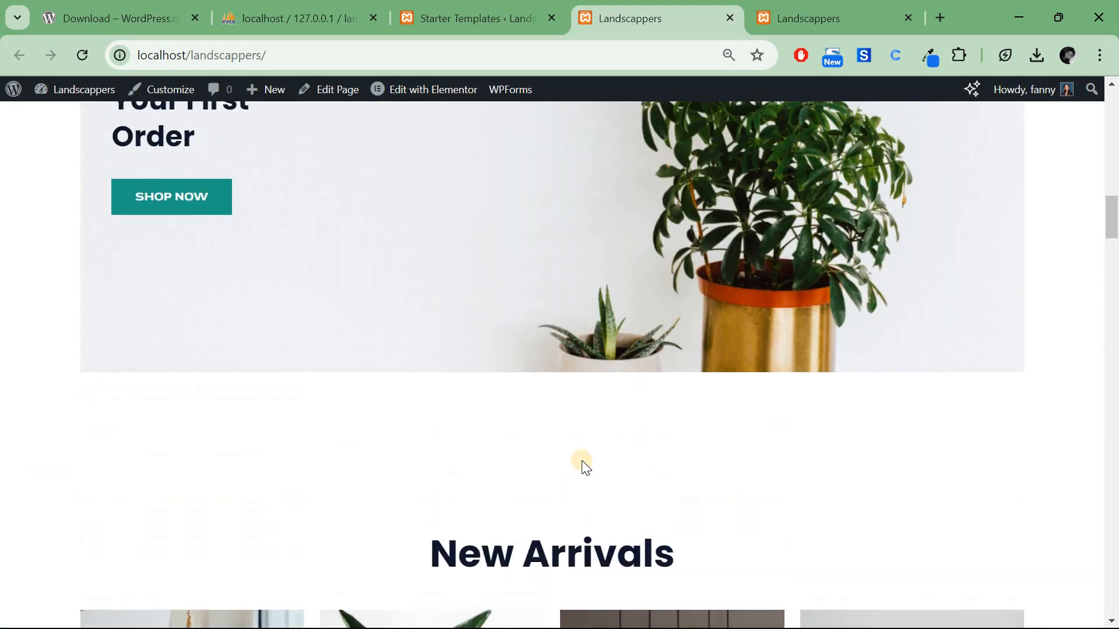
scroll(582, 460, up, 4)
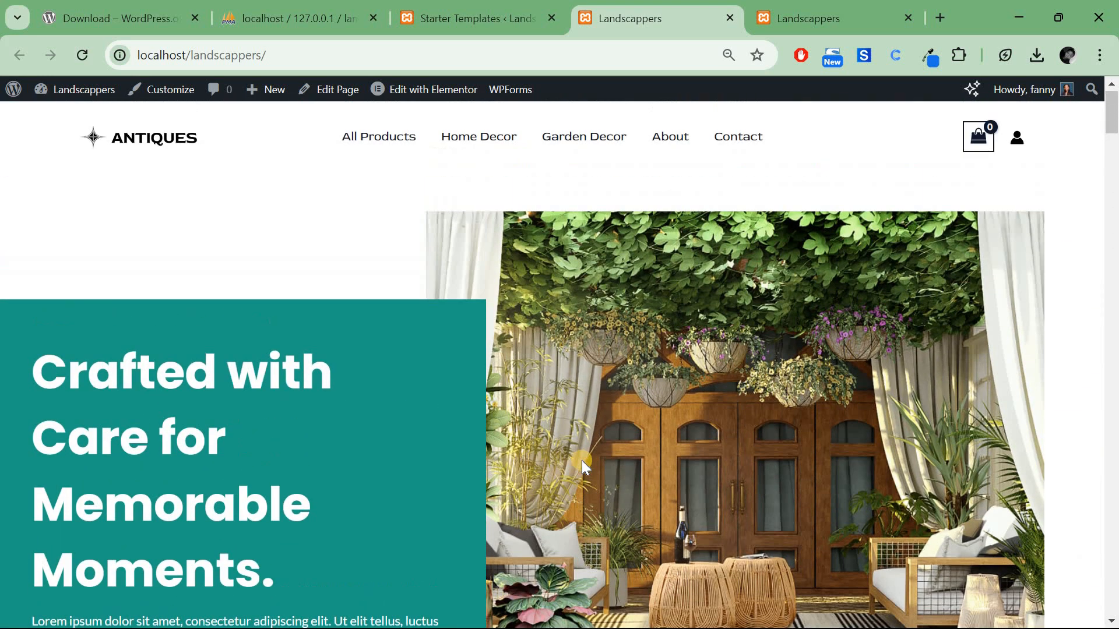
click(174, 86)
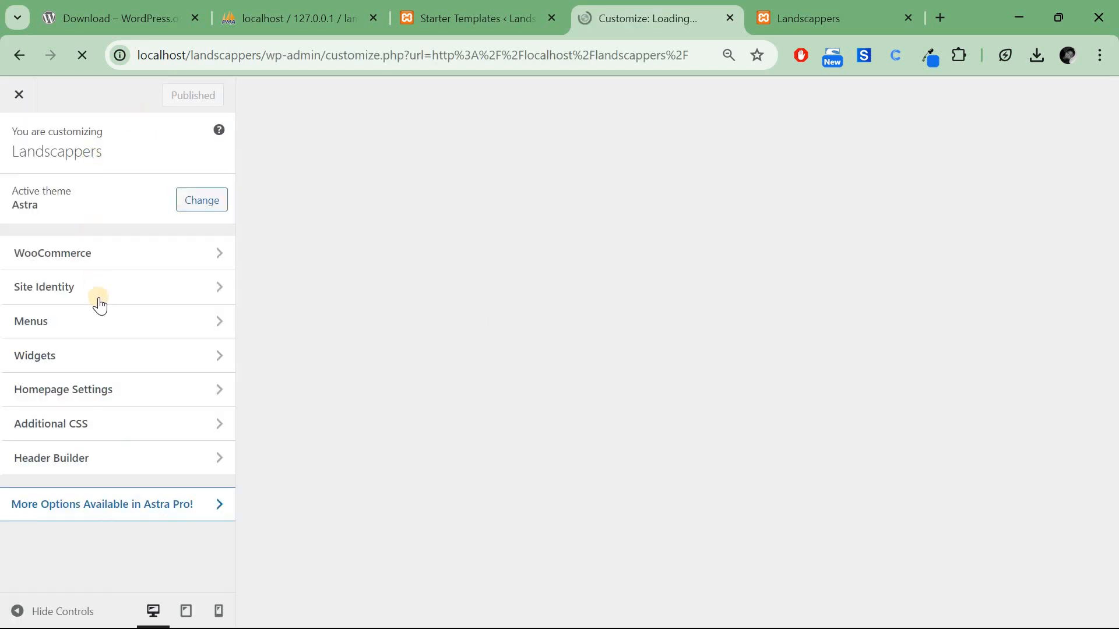
Remove the ANTIQUES logo under Header Builder > Site Title & Logo in the Customizer.
click(102, 300)
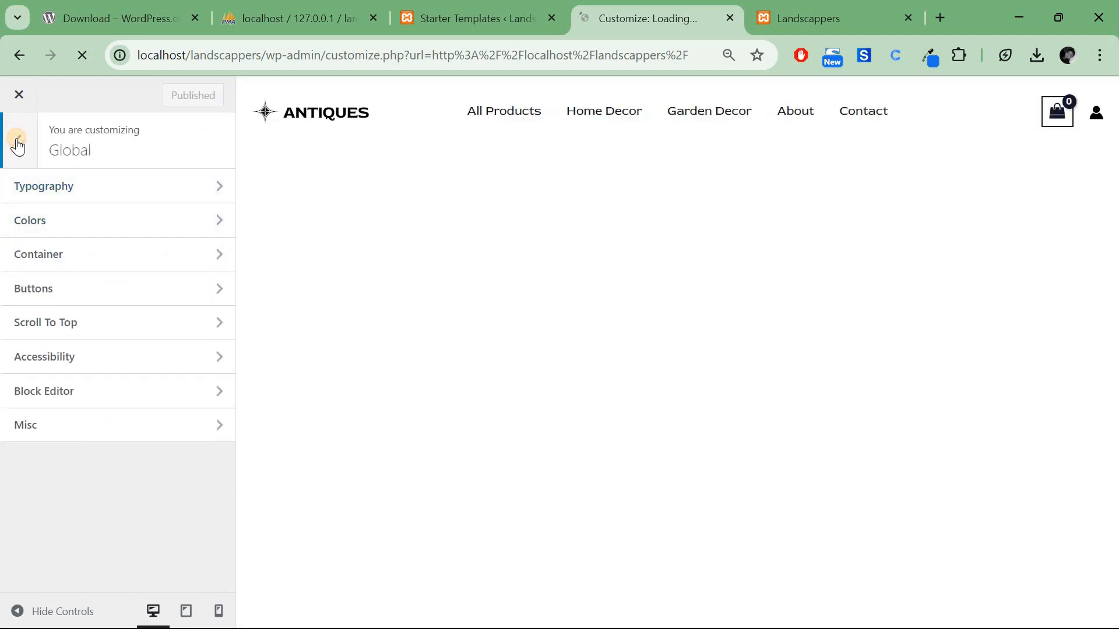
click(14, 140)
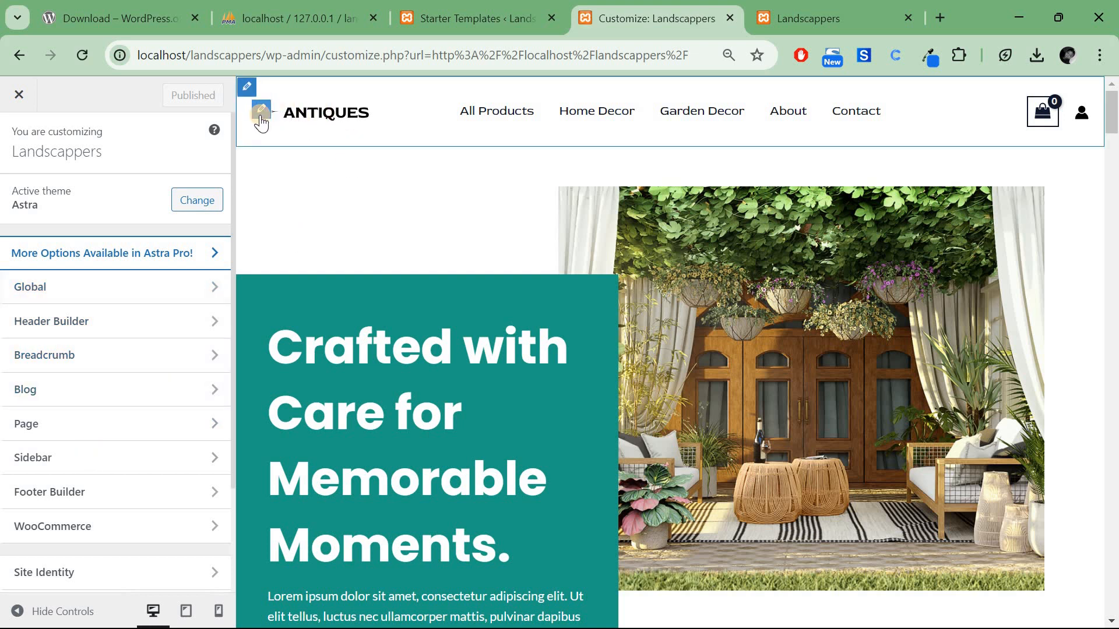
click(261, 122)
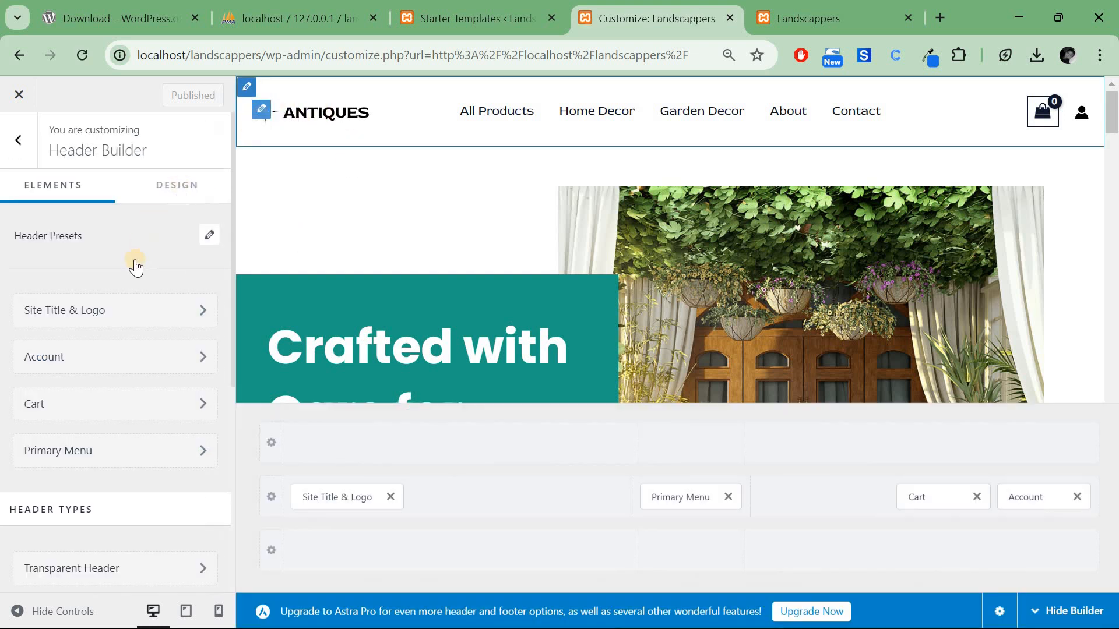
click(144, 309)
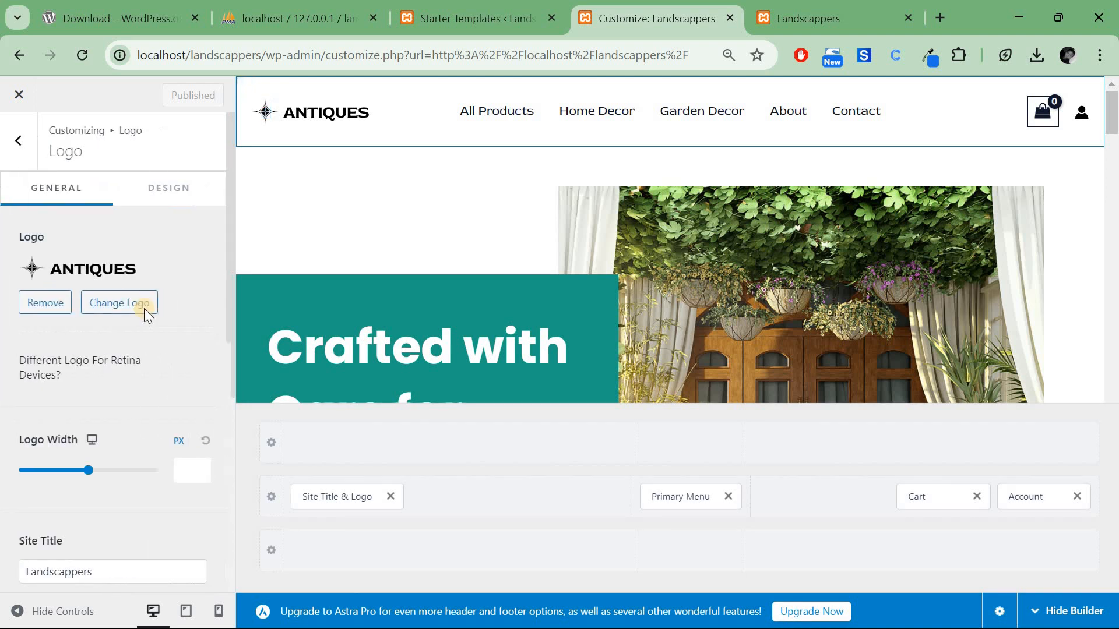
click(62, 306)
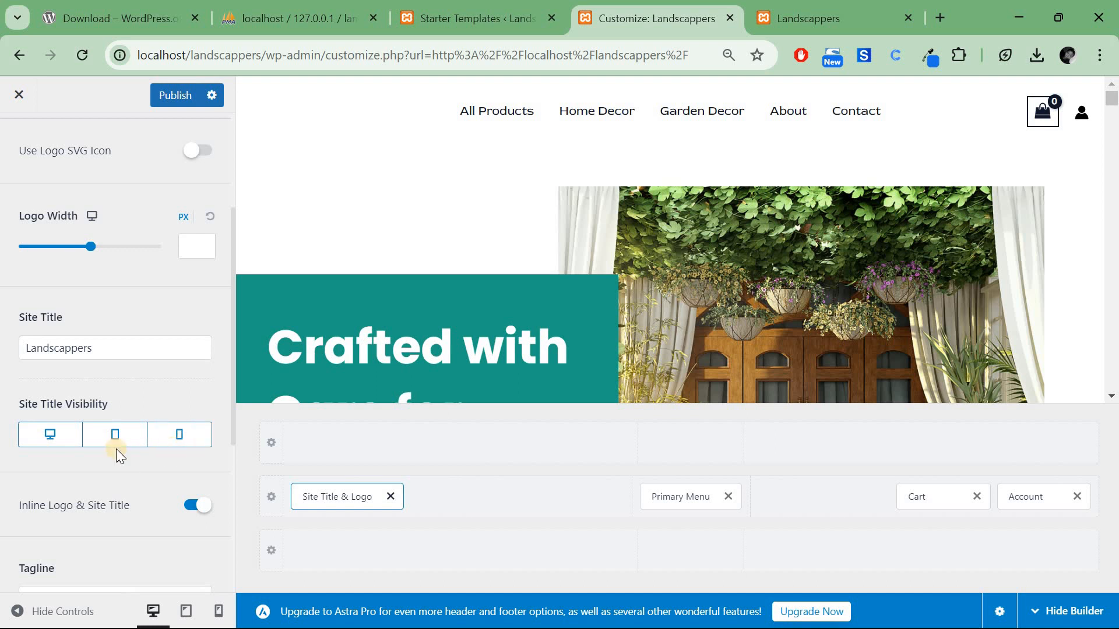
scroll(117, 449, down, 5)
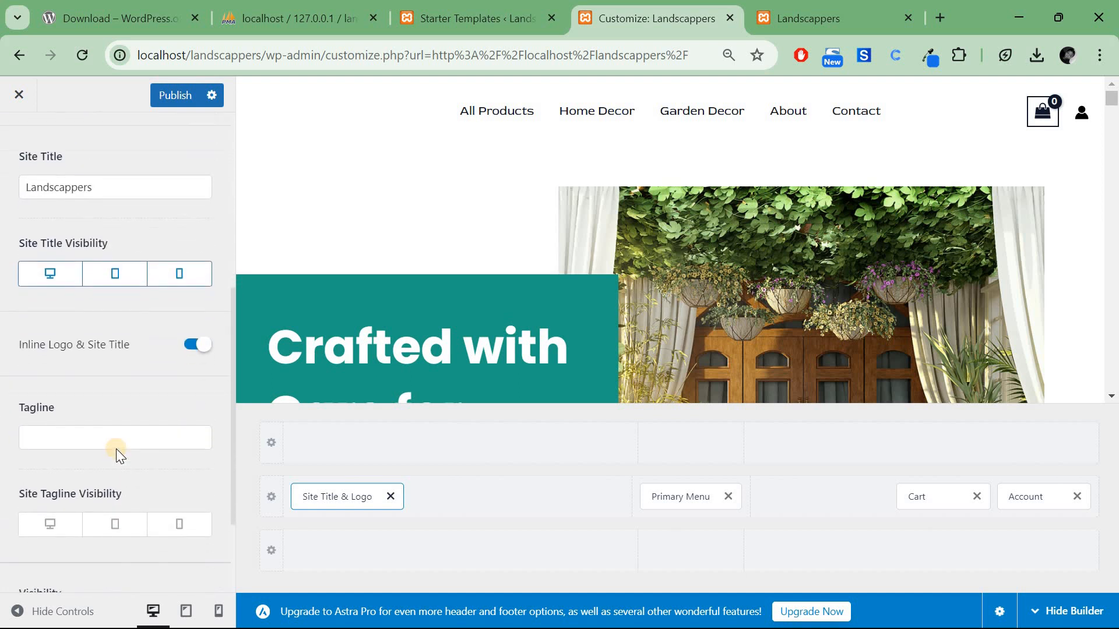
Publish the Customizer changes and check the Landscappers title on the live homepage.
click(177, 97)
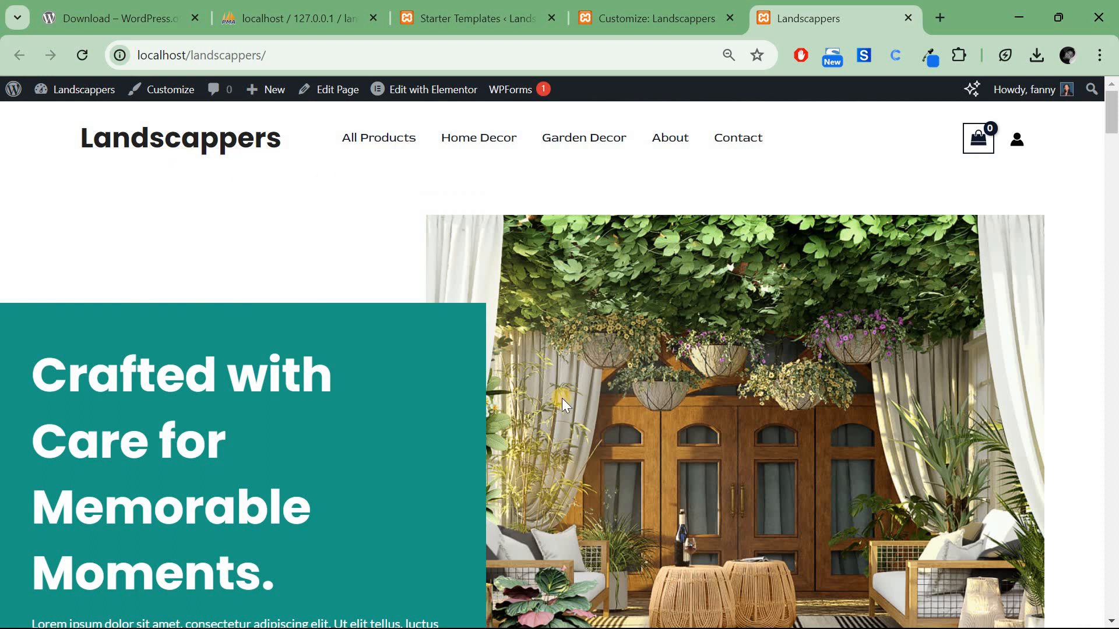
scroll(562, 397, down, 4)
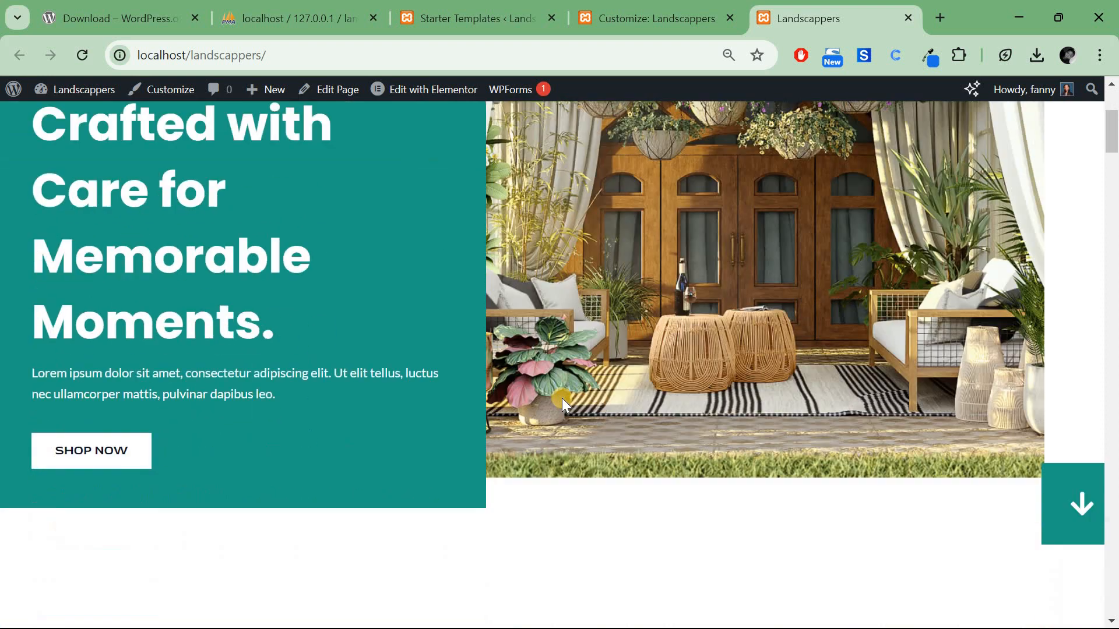
scroll(561, 397, down, 12)
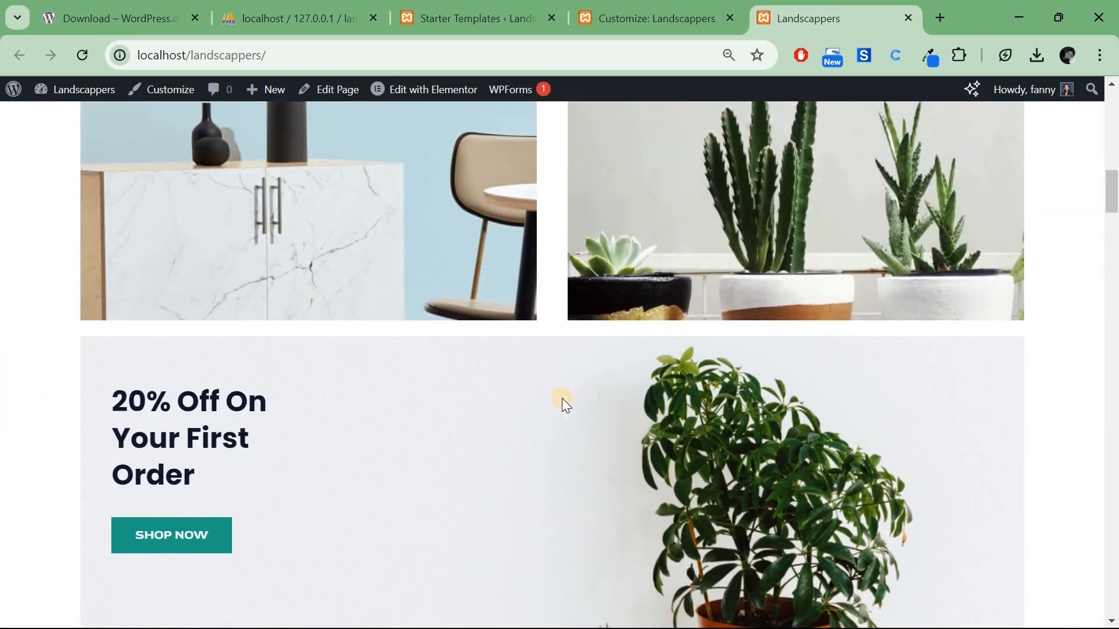